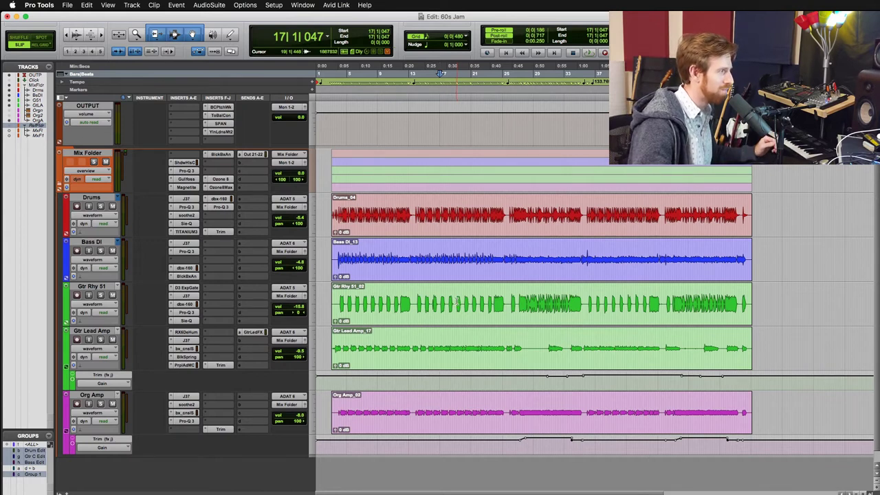
click(454, 302)
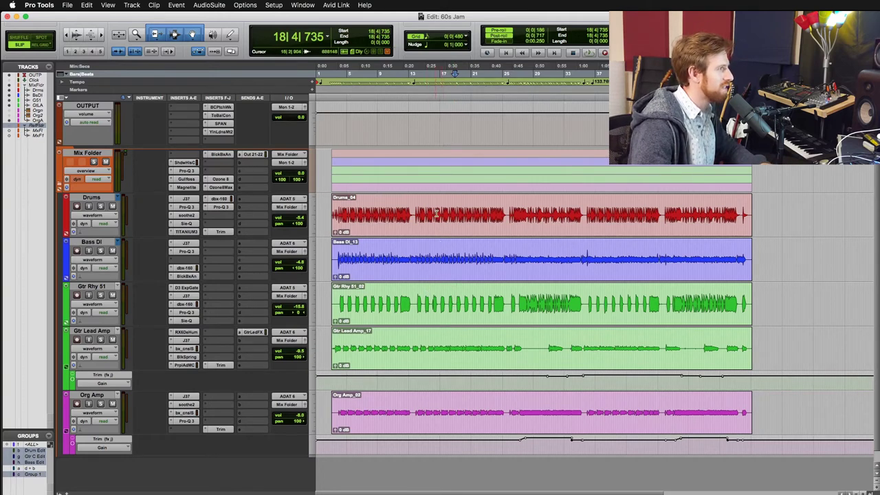
drag(382, 210, 565, 210)
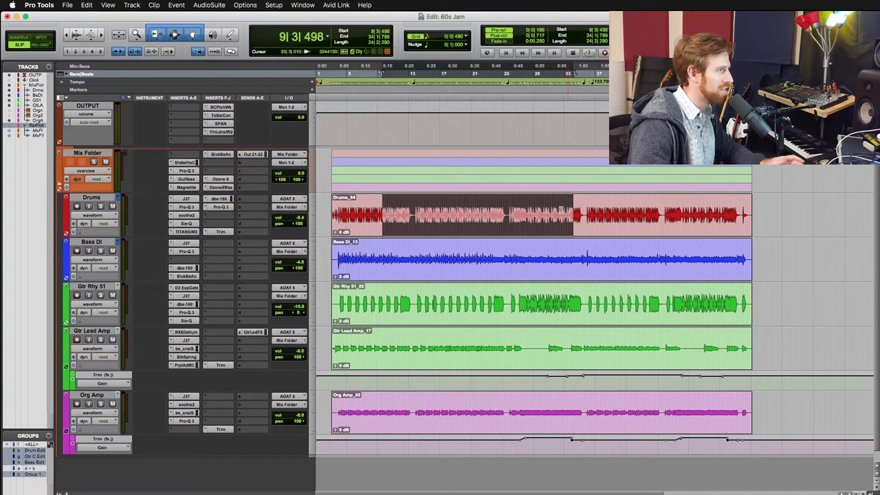
click(558, 211)
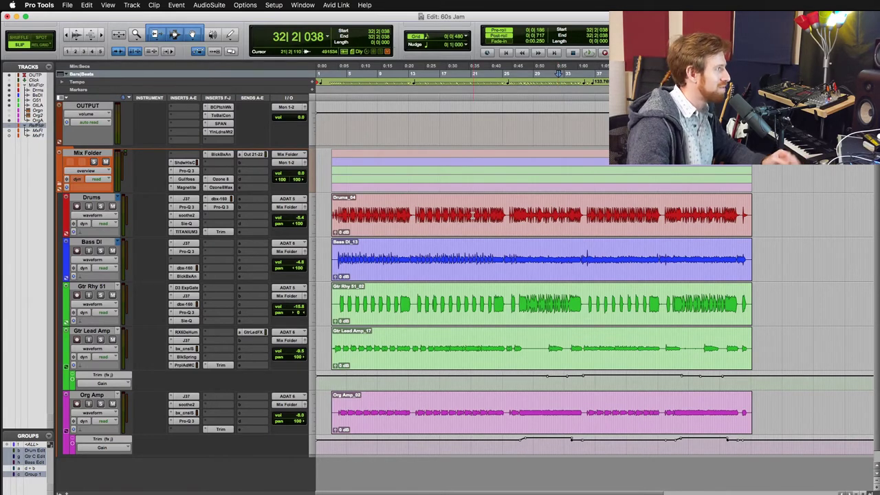
Solo the Drums track and audition it from about bar 6
click(100, 206)
click(360, 206)
key(space)
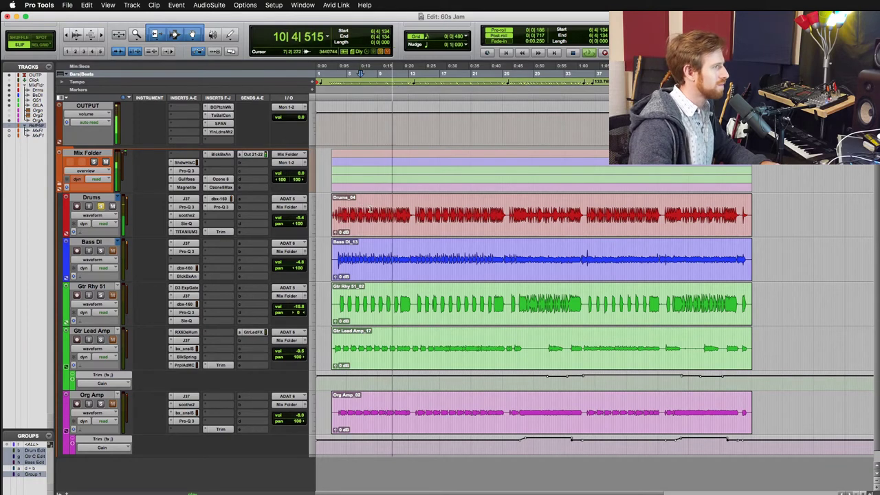
key(space)
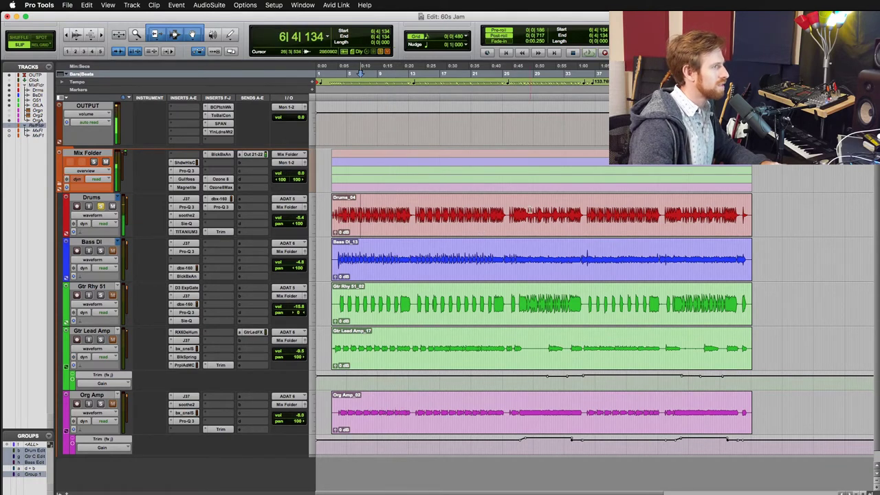
Audition the soloed drums from about bar 27, then stop playback
click(518, 211)
key(space)
key(space)
key(space)
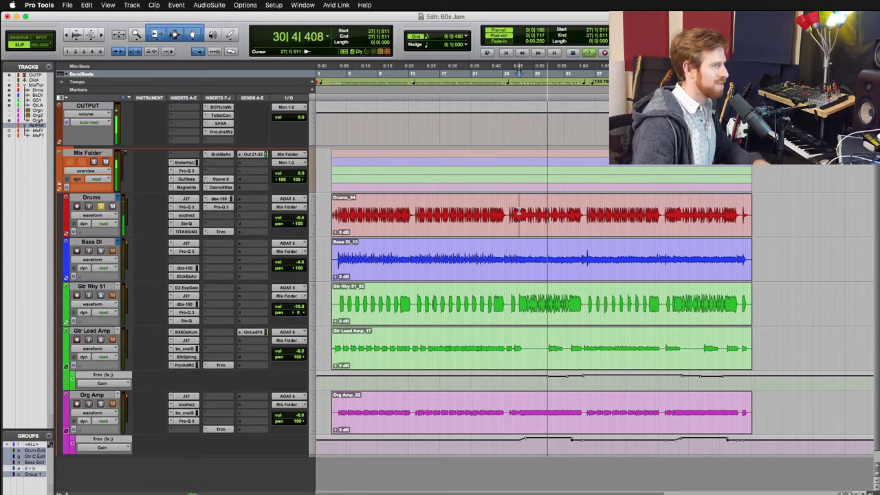
key(space)
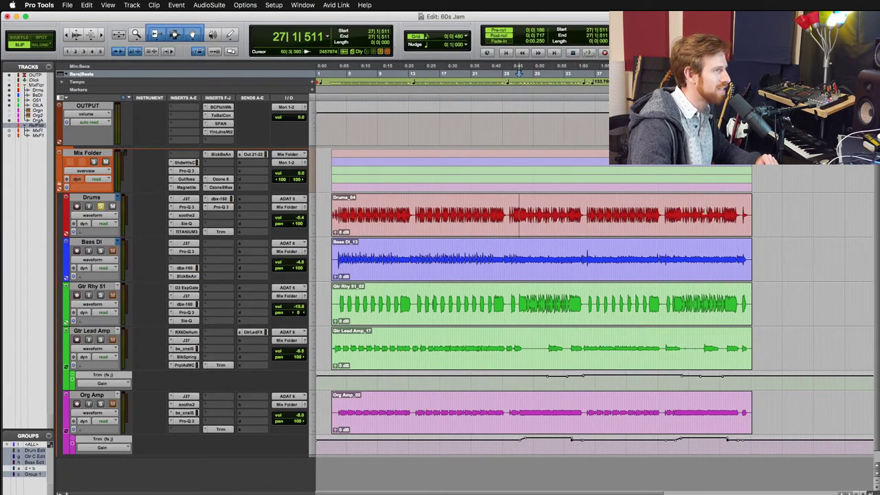
mouse_move(533, 213)
mouse_down()
mouse_move(563, 213)
mouse_move(518, 212)
mouse_move(526, 213)
mouse_up()
click(565, 212)
click(519, 213)
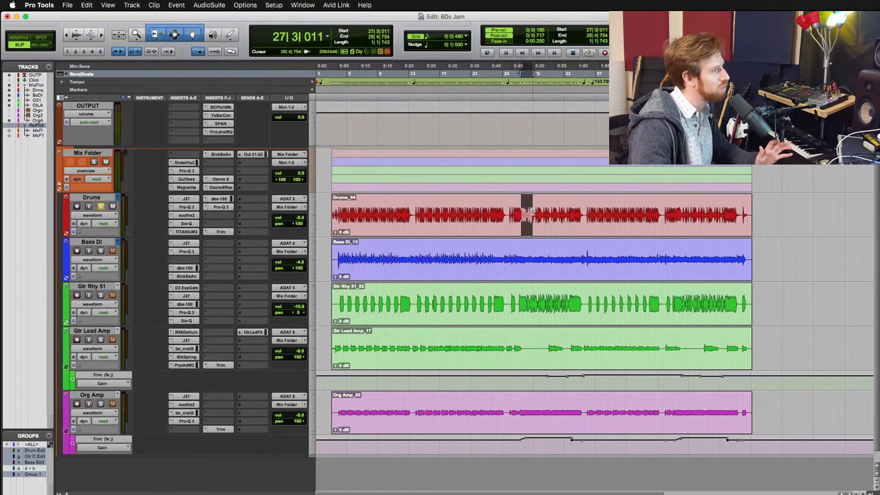
Compare the drums from about bar 30 with all of the Drums track's inserts bypassed and with them active again
click(547, 213)
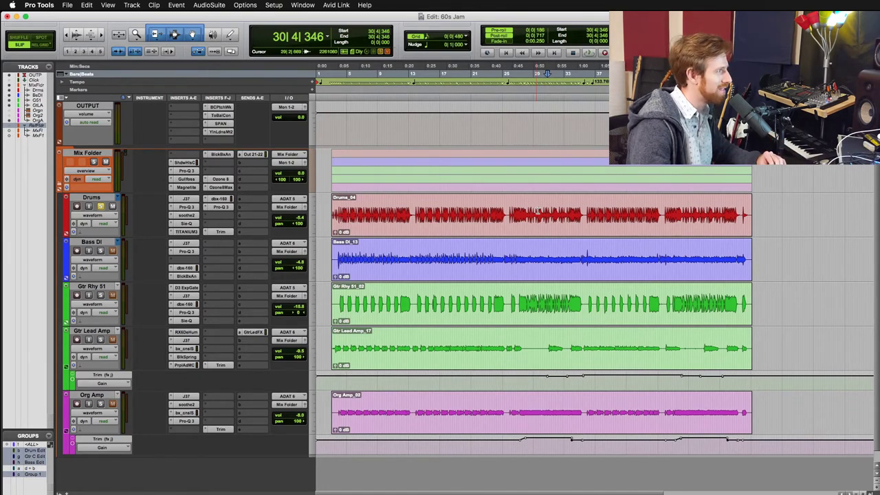
click(190, 199)
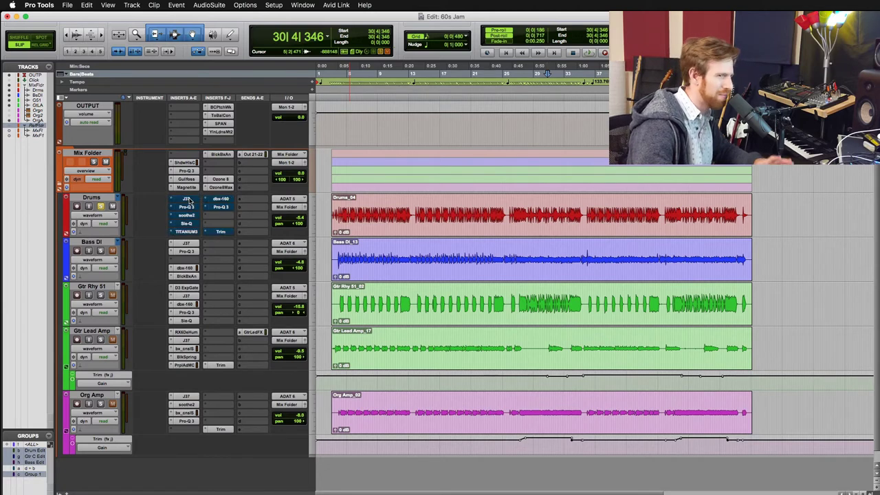
key(space)
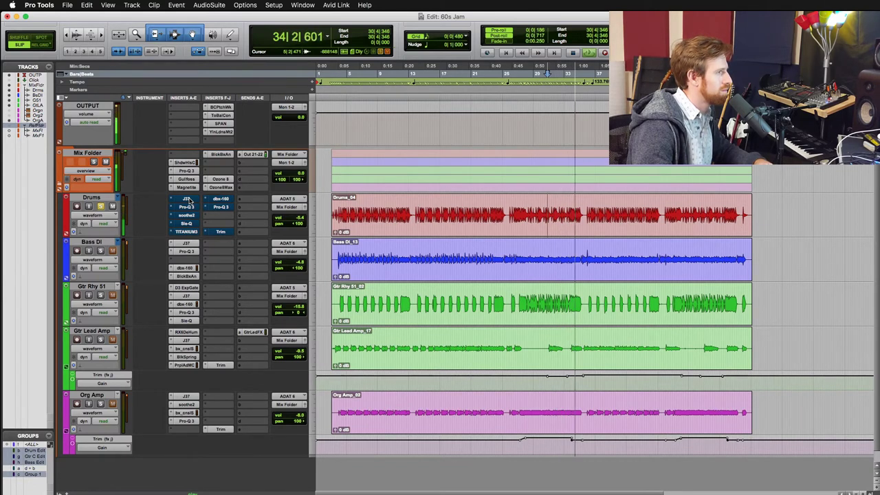
key(space)
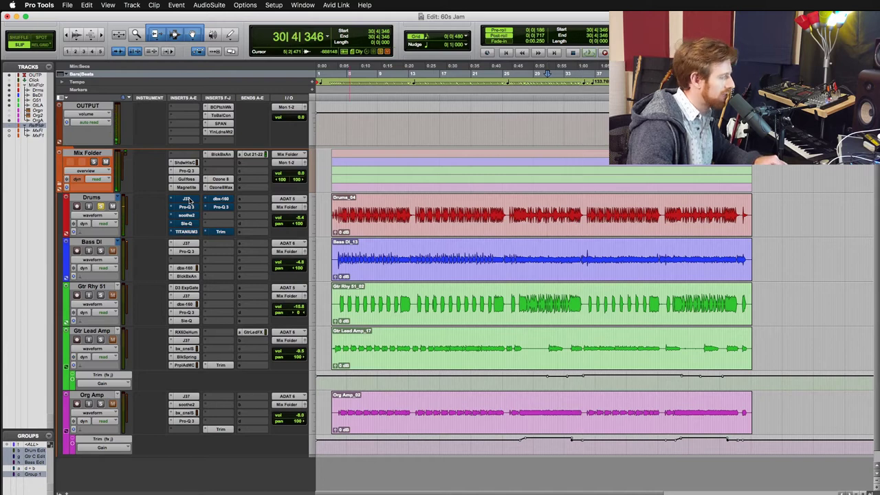
key(space)
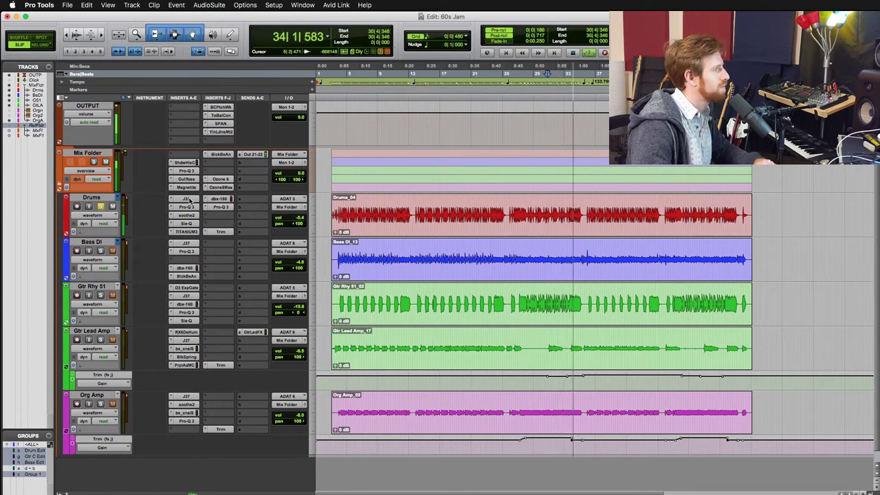
key(space)
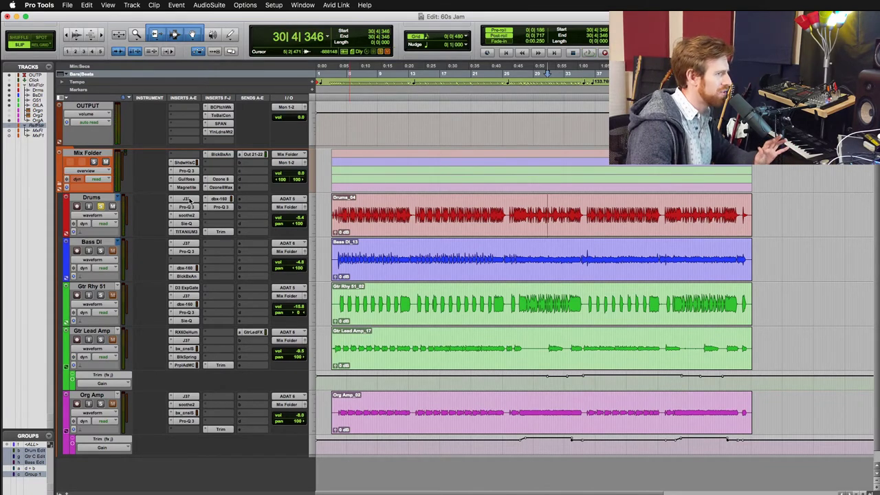
View the J37 tape plugin on the Drums track, close it, and open the track's first Pro-Q 3 equalizer
click(185, 198)
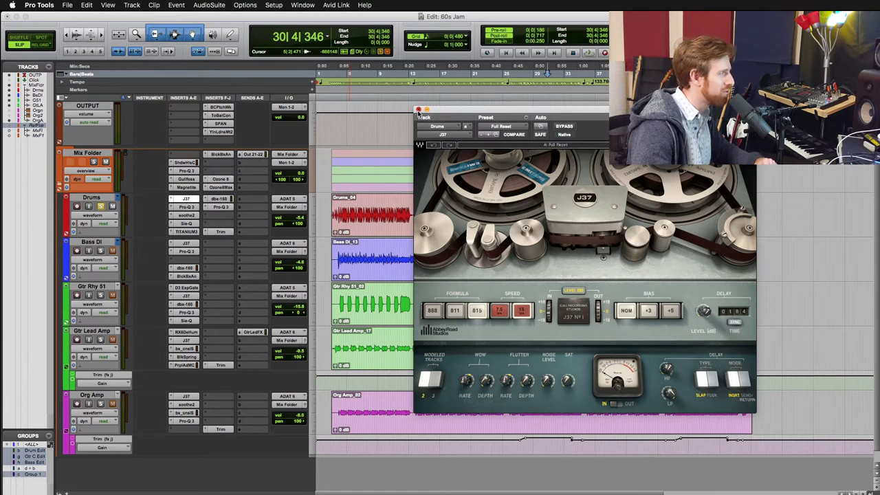
click(418, 110)
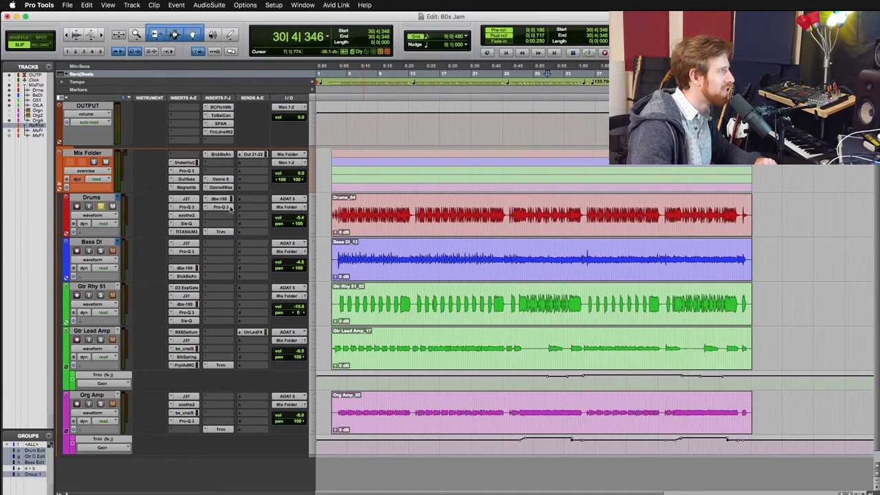
click(186, 207)
drag(590, 116, 451, 111)
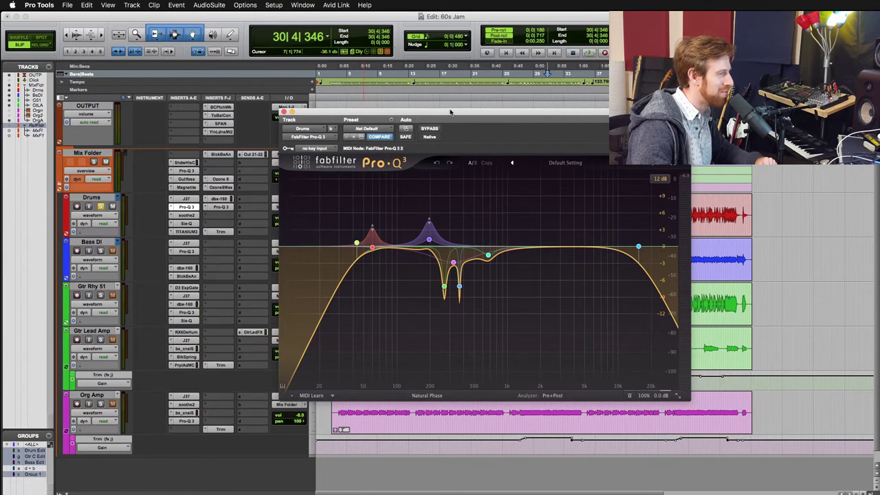
drag(451, 111, 561, 136)
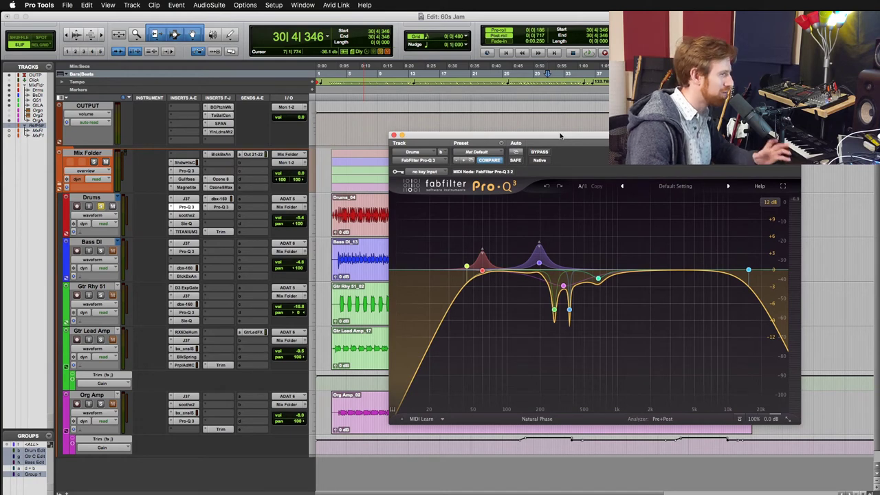
drag(560, 135, 526, 135)
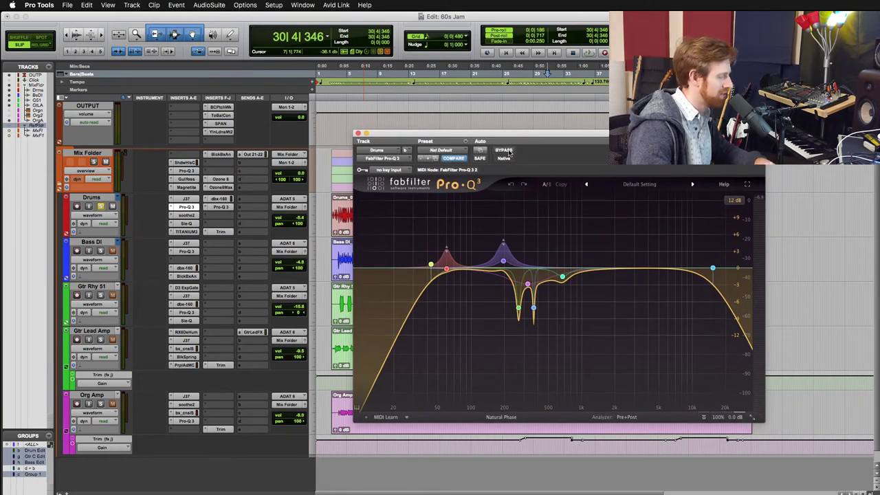
Compare the drums from about bar 30 with the Pro-Q 3 bypassed and active, and inspect its narrow low-mid cuts
click(508, 152)
key(space)
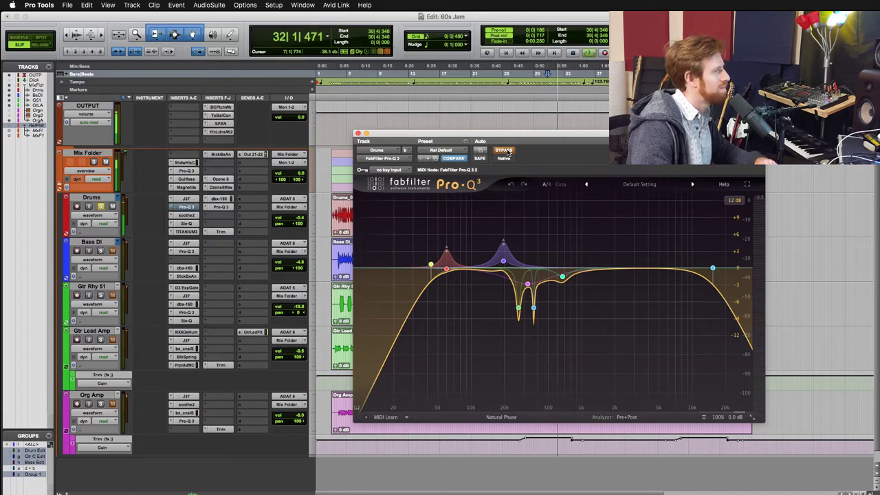
key(space)
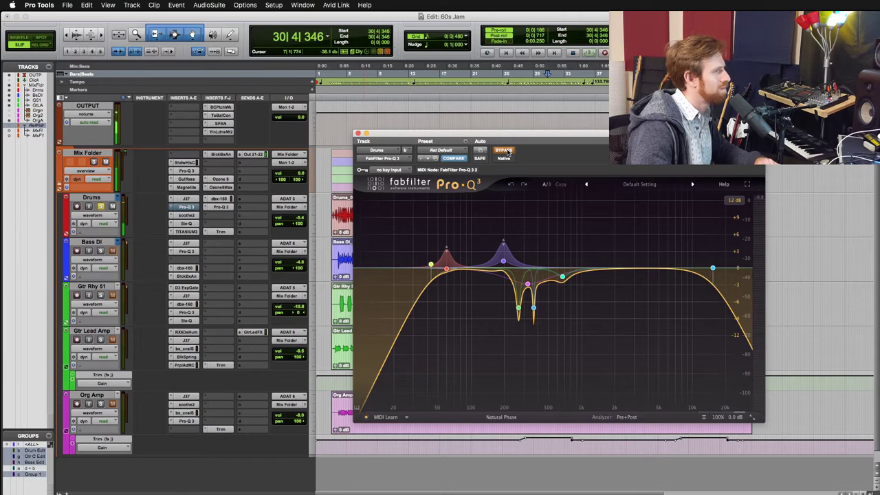
click(507, 151)
key(space)
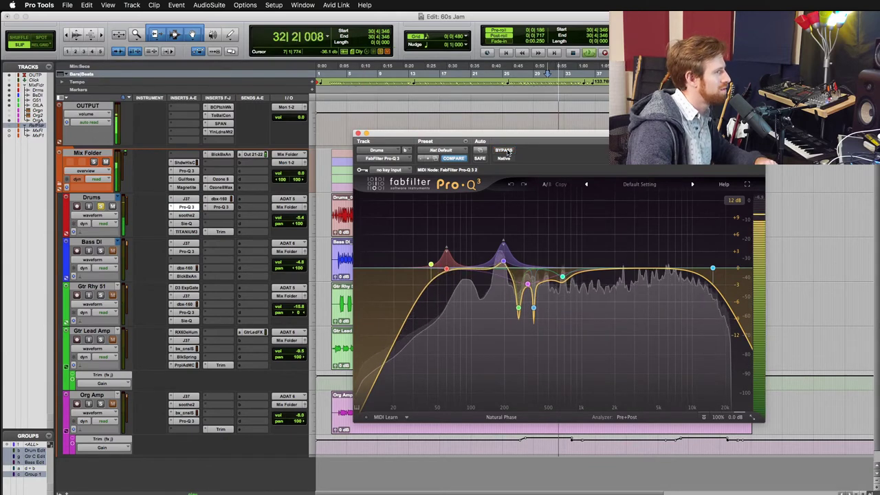
key(space)
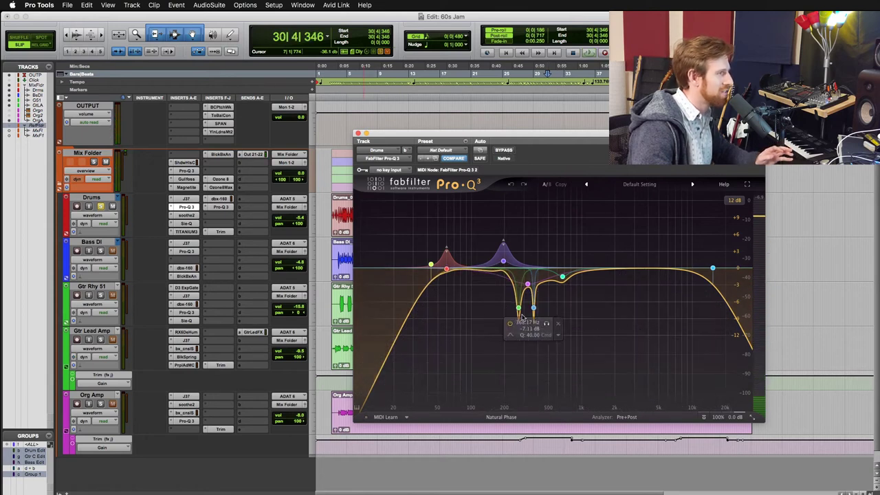
mouse_move(512, 305)
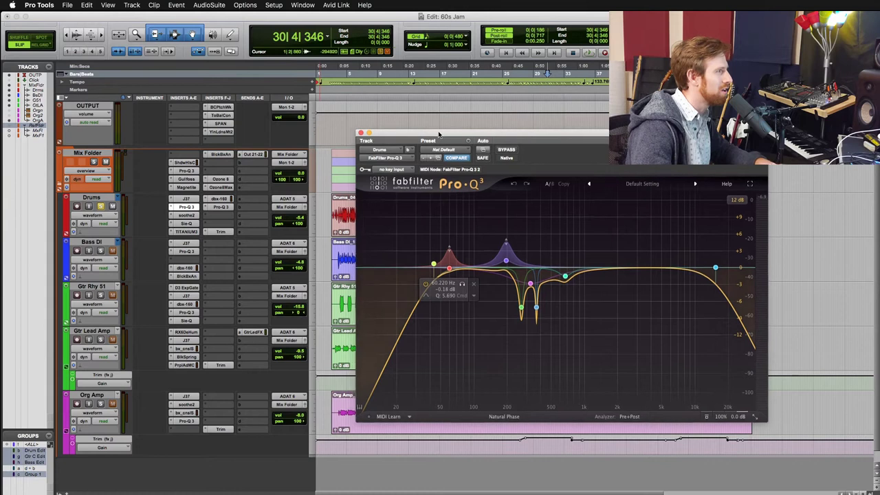
Play the drums from about bar 7 to examine how the Pro-Q 3 dynamic low-end bands and filters respond
drag(437, 135, 504, 116)
click(364, 210)
key(space)
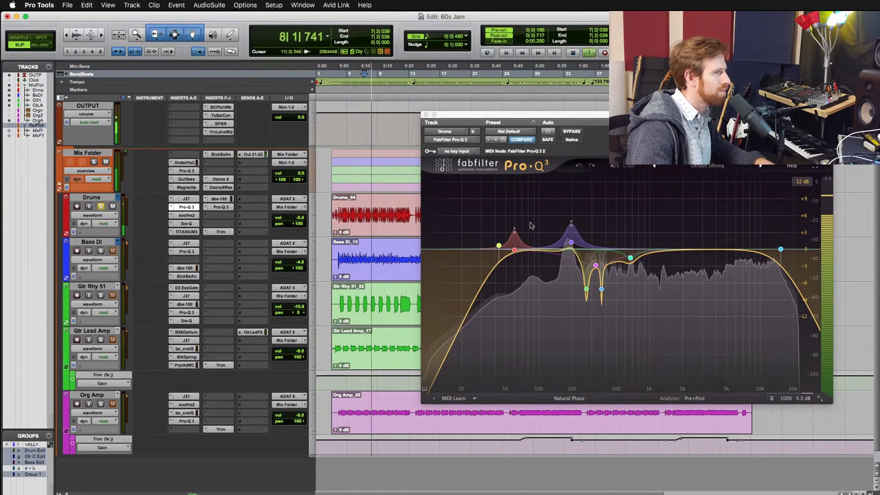
click(742, 223)
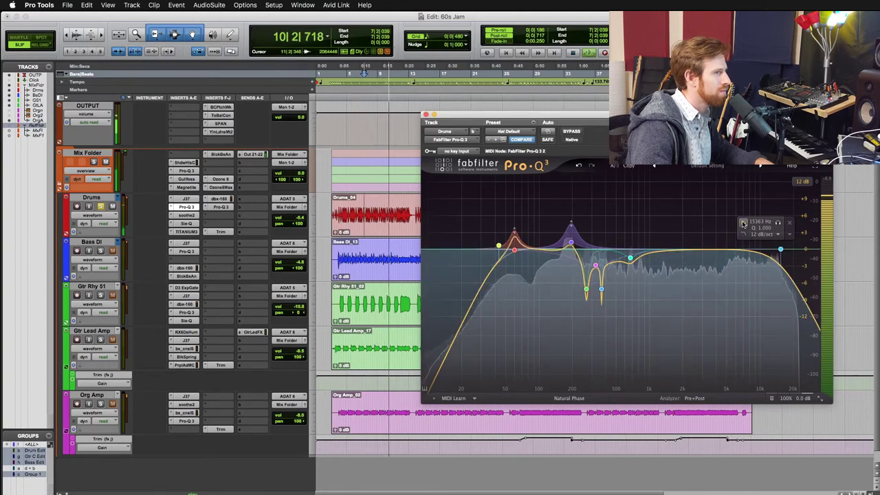
key(space)
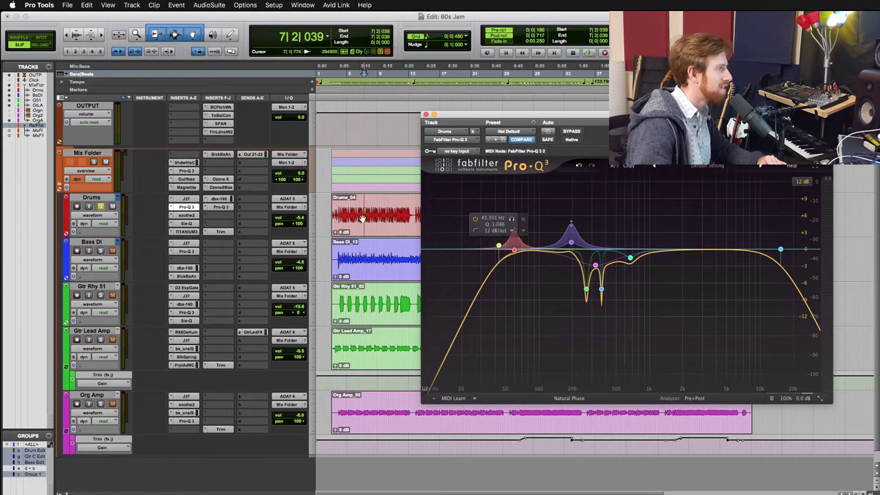
key(space)
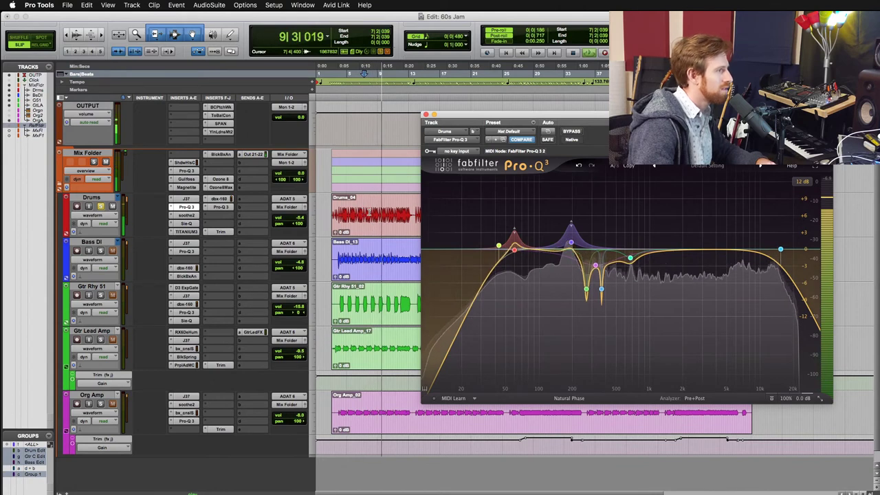
key(space)
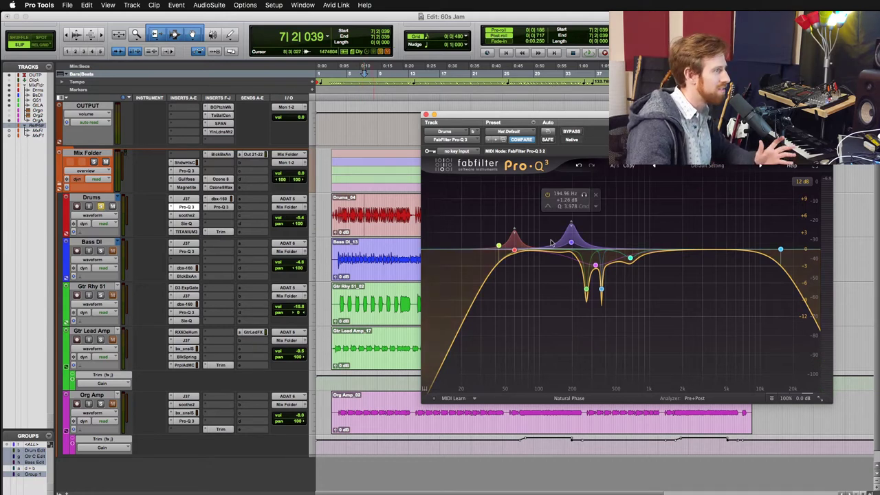
mouse_move(541, 273)
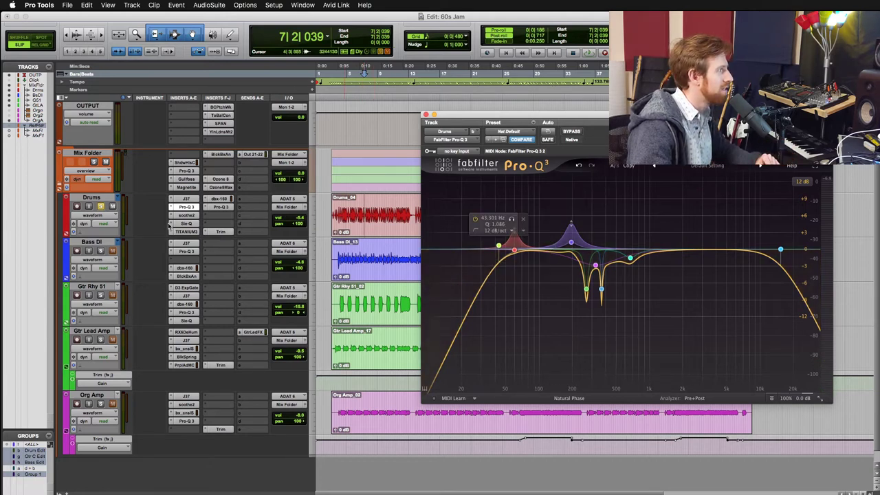
Open soothe2 on the Drums track and play the drums from about bar 7 to examine its reduction
click(183, 215)
key(space)
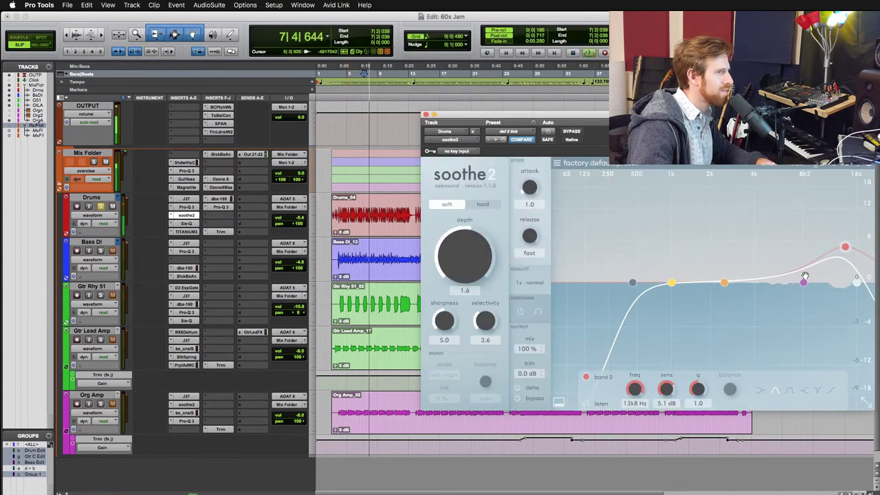
key(space)
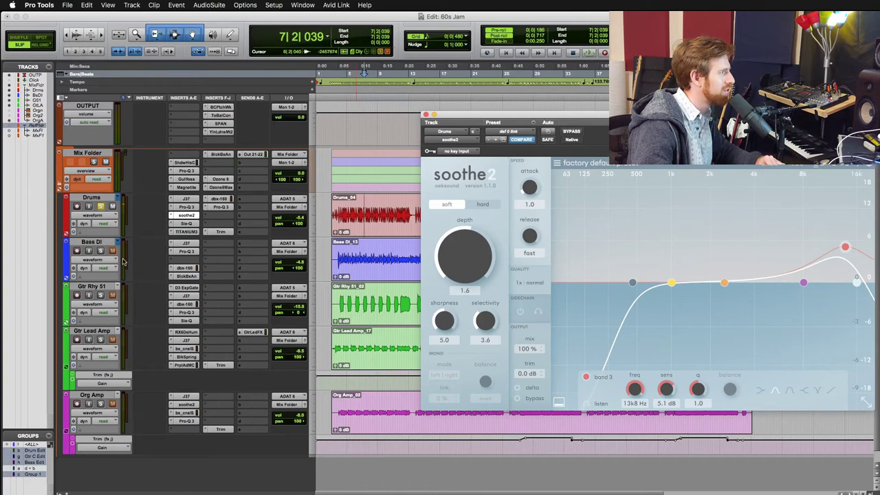
Inspect the Drums track's Sie-Q equalizer settings and open the TITANIUM3 low-frequency plugin
click(187, 223)
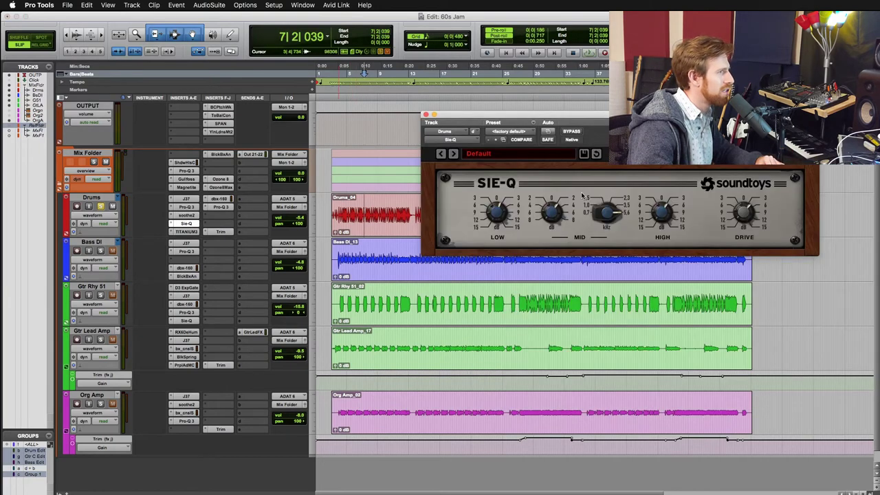
drag(602, 118, 554, 156)
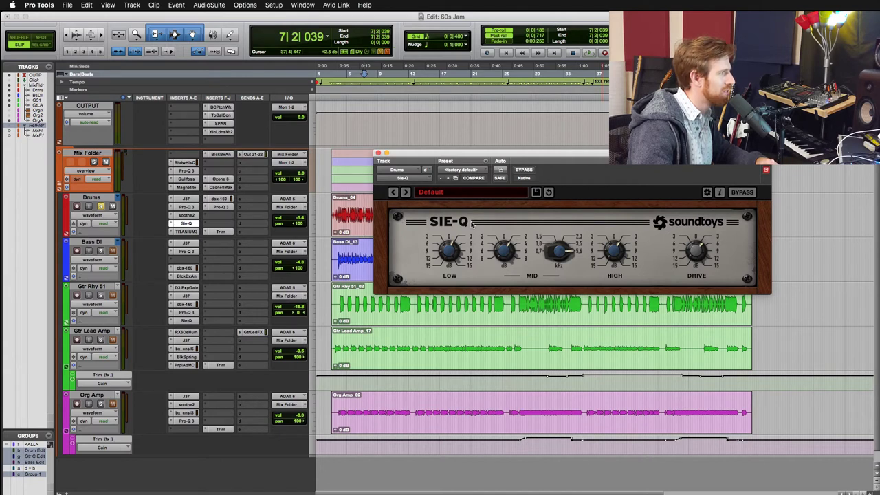
click(184, 232)
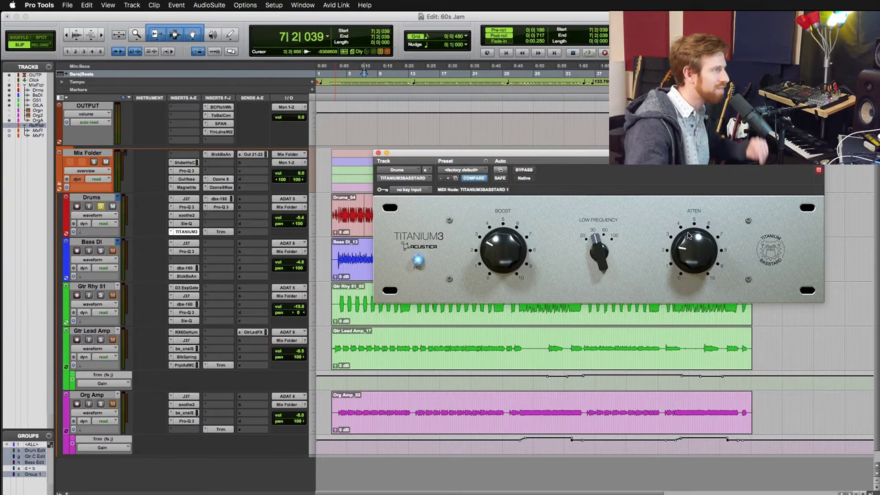
Open the Drums track's dbx-160 and compare the drums from about bar 7 with the mix at 100% and back at its original partial blend
click(218, 199)
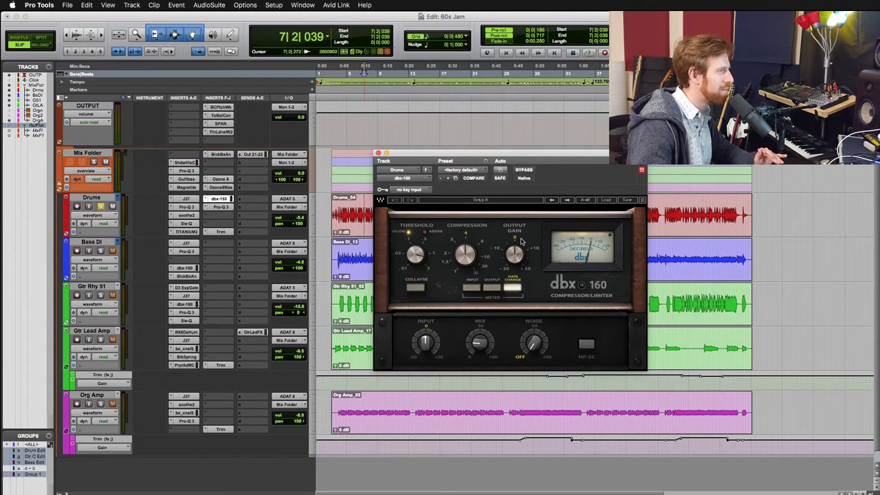
drag(483, 349, 483, 348)
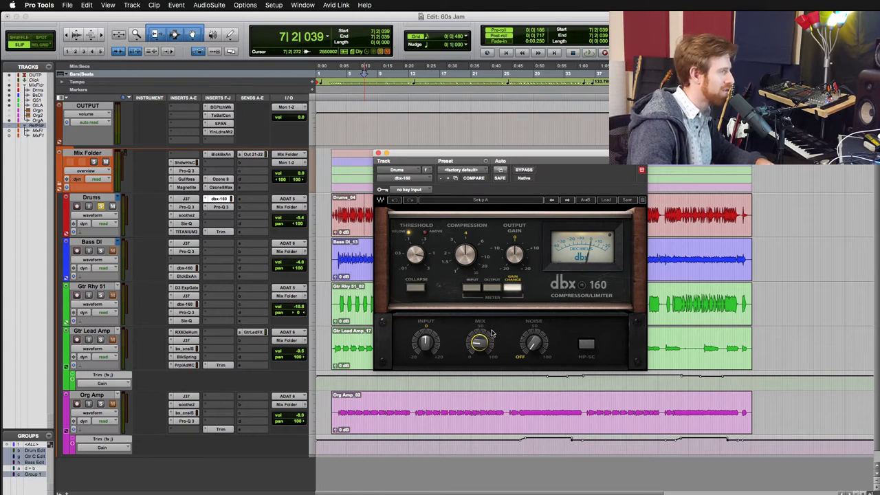
key(space)
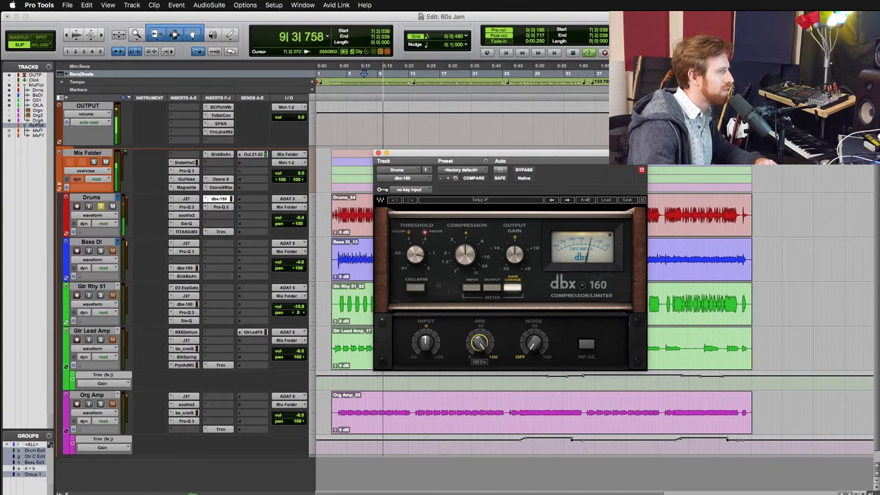
key(space)
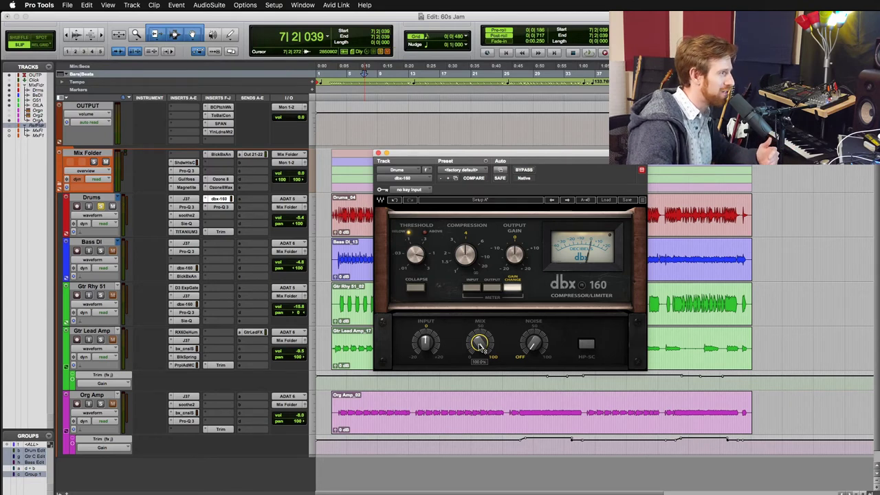
drag(480, 342, 480, 354)
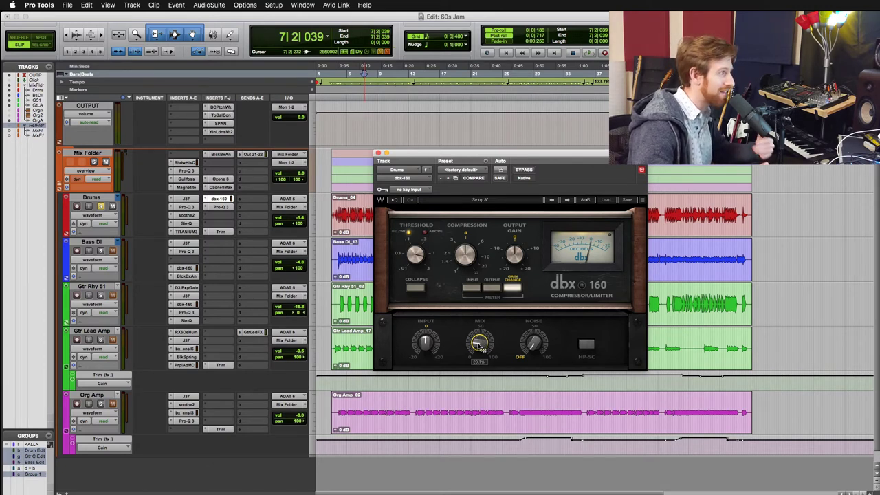
key(space)
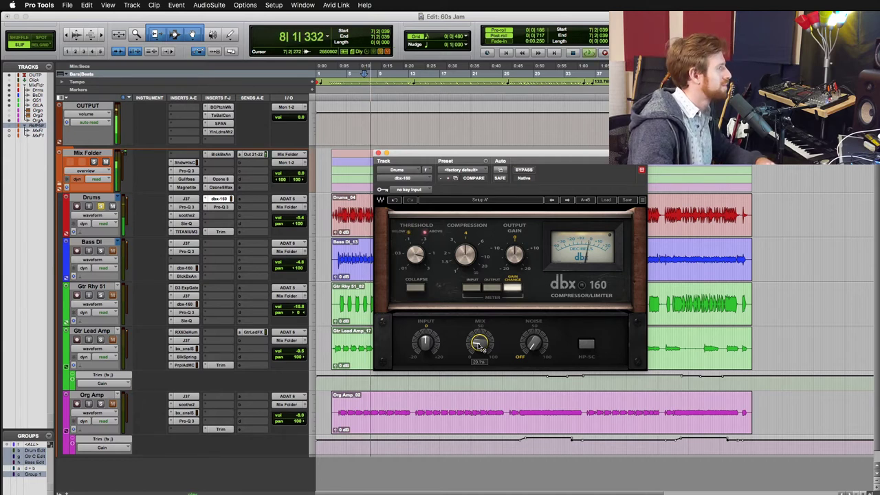
key(space)
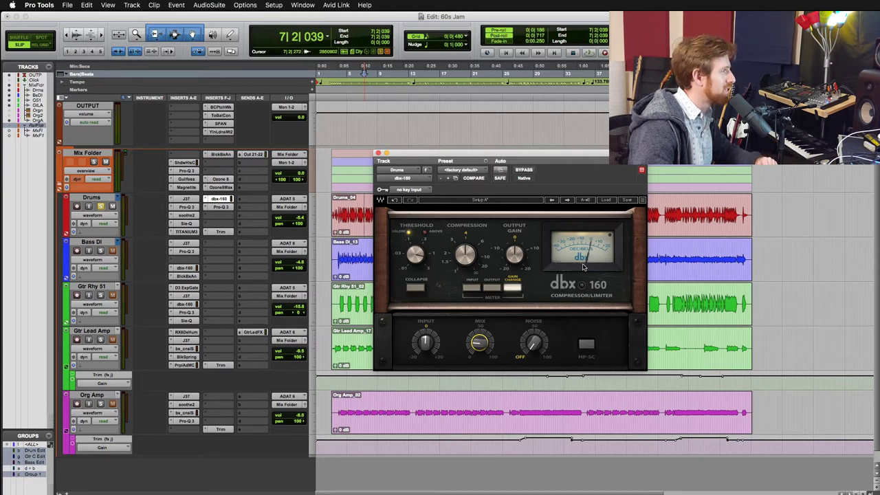
Inspect the low and low-mid cuts in the Drums track's second Pro-Q 3, close it, and switch the solo to Bass DI
click(220, 206)
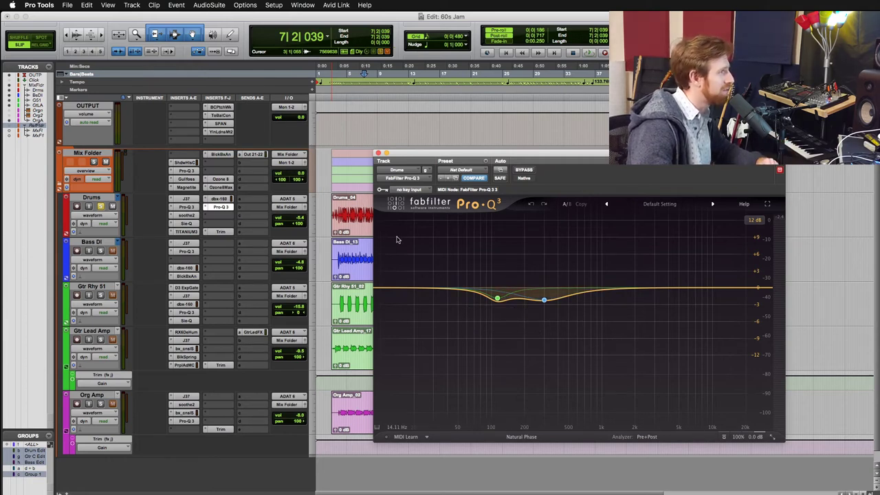
click(378, 153)
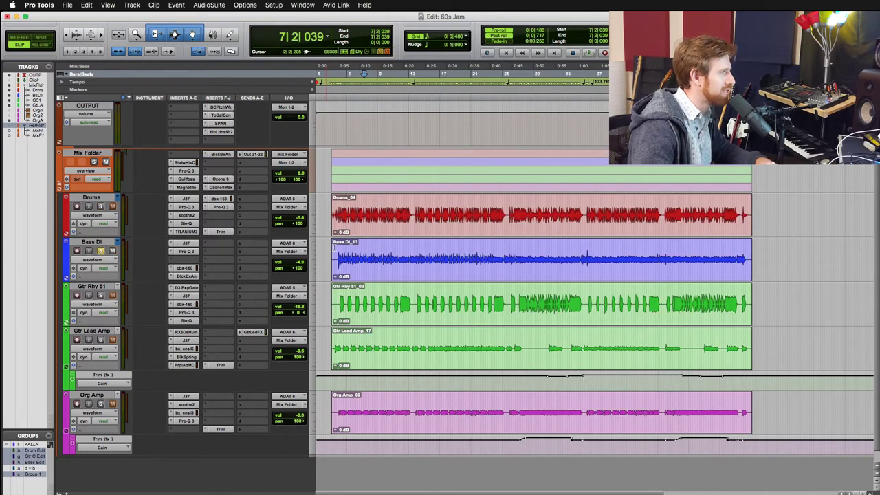
Play the soloed Bass DI track from about bar 7, and place the edit cursor at about bar 22
click(363, 252)
key(space)
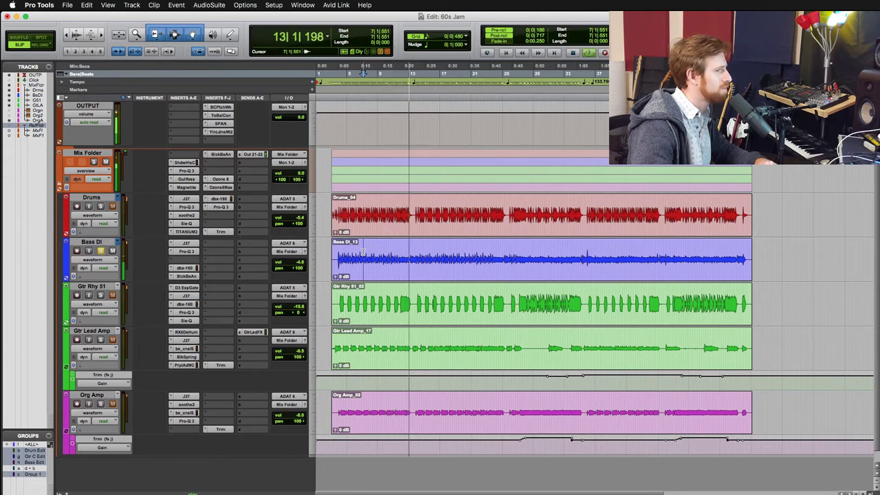
key(space)
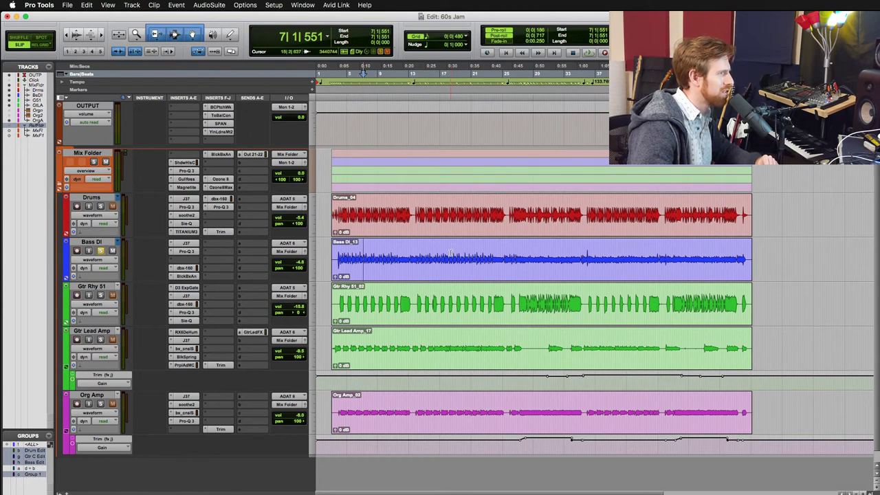
drag(443, 255, 481, 254)
click(484, 255)
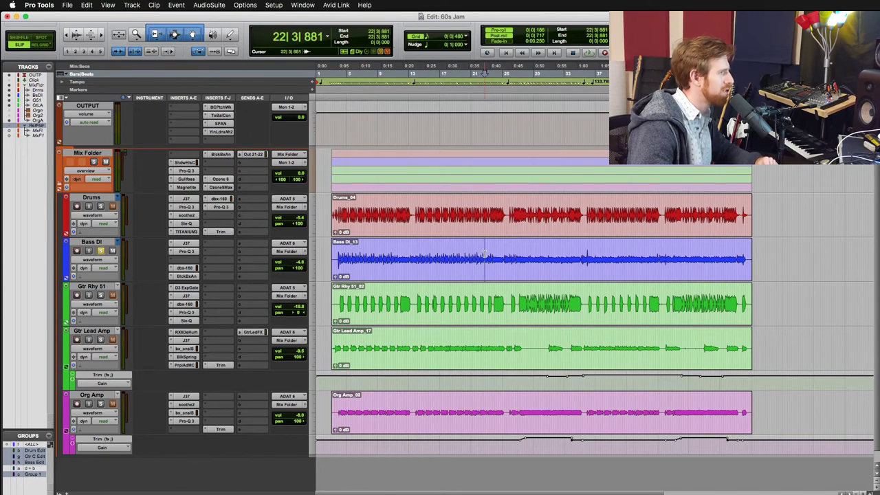
Inspect the Bass DI track's J37 tape plugin and the filters and low-mid bands of its Pro-Q 3
click(178, 243)
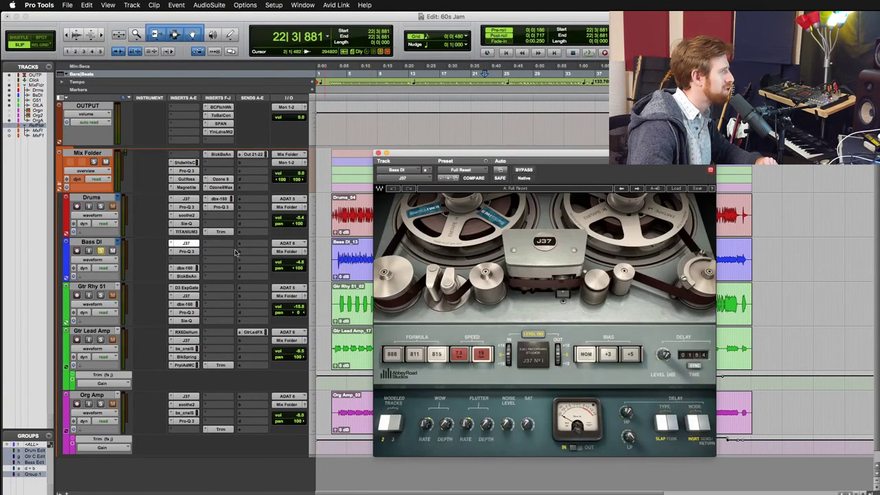
click(185, 251)
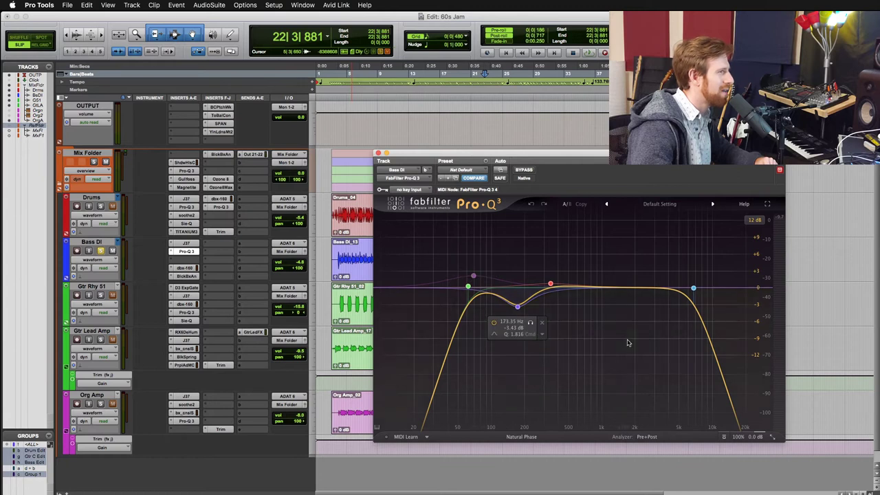
drag(507, 153, 564, 143)
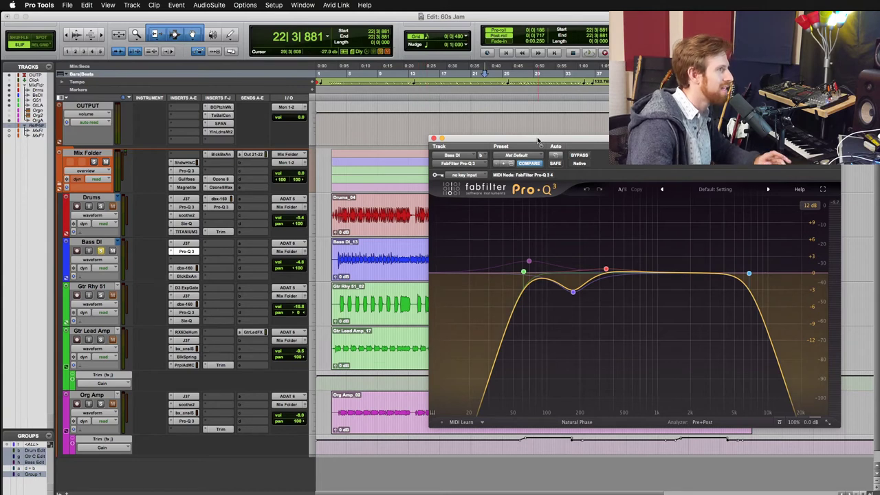
drag(523, 138, 504, 137)
click(589, 265)
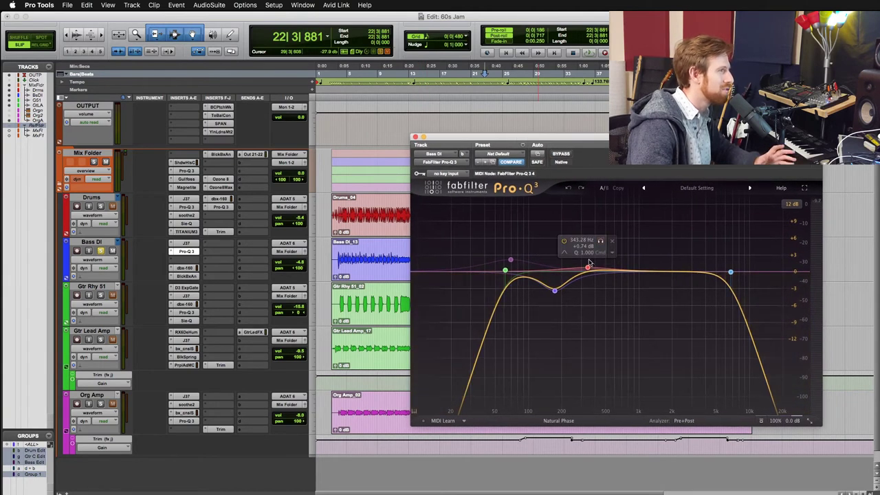
click(416, 137)
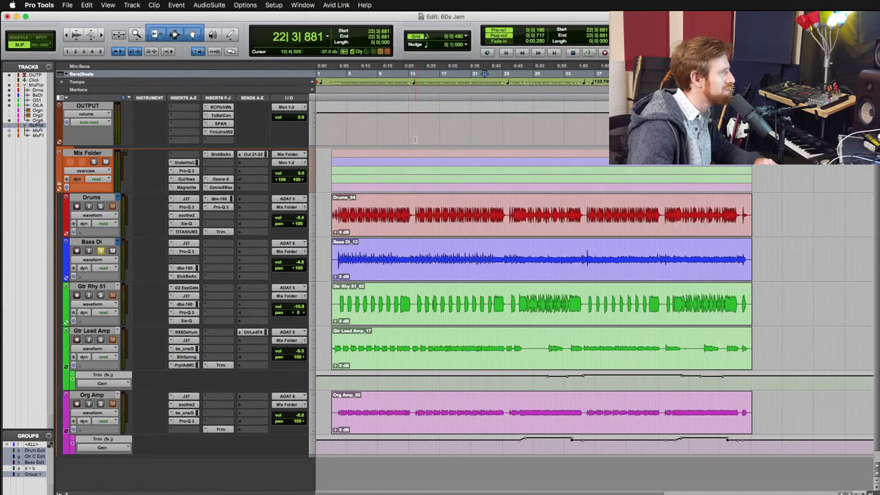
Open the Bass DI track's dbx-160 and play the bass from about bar 27 to examine its gain reduction
click(184, 269)
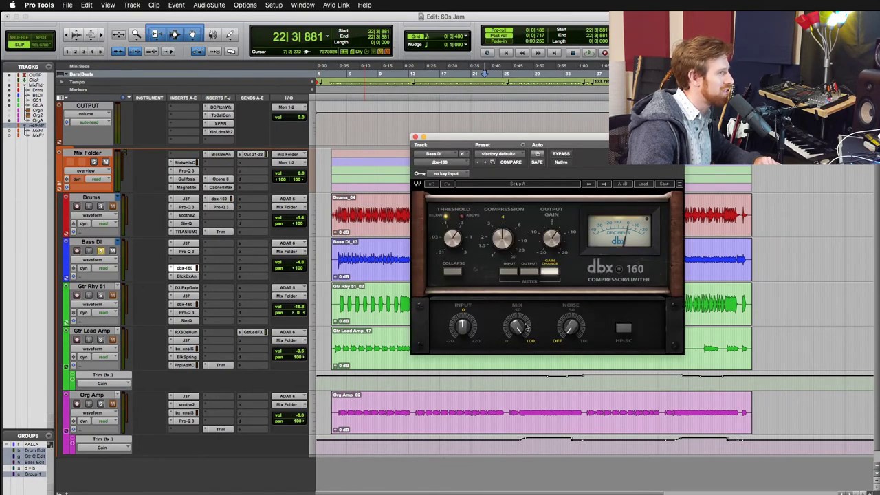
drag(521, 138, 596, 119)
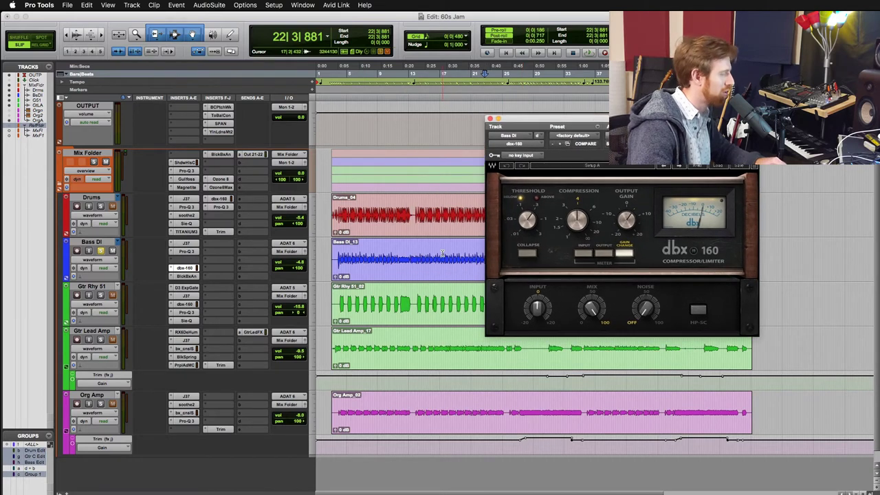
scroll(443, 255, right, 5)
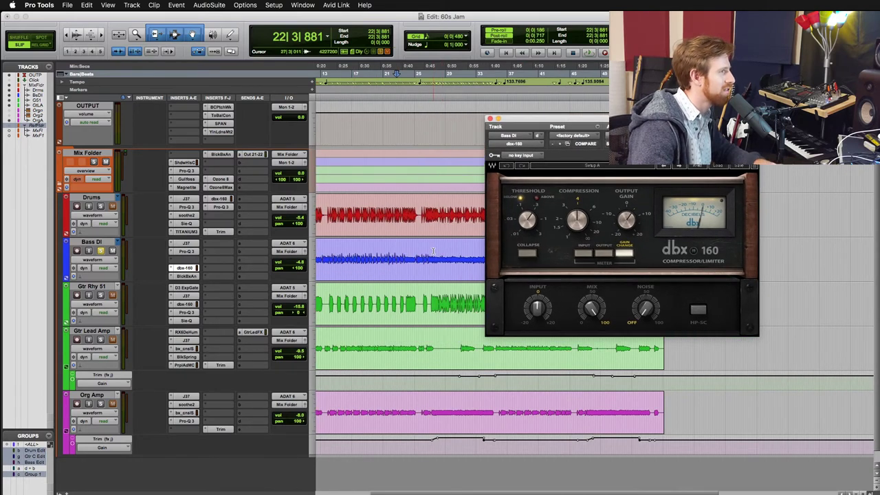
click(434, 251)
key(space)
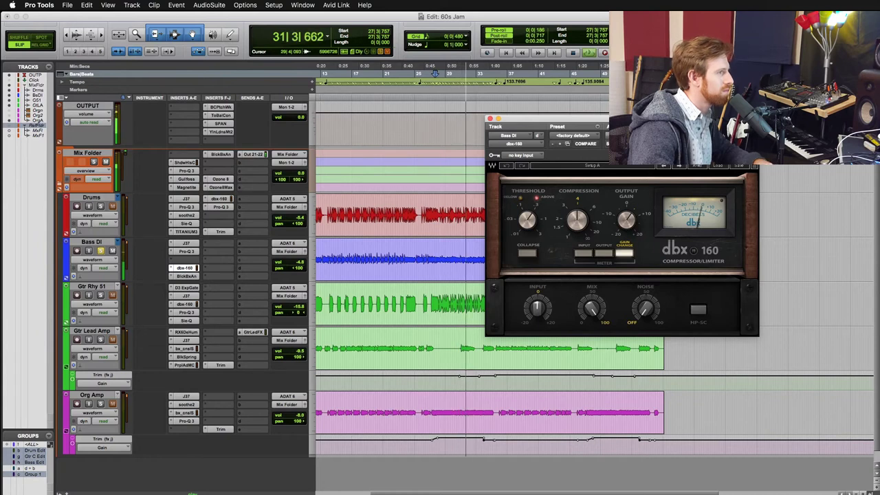
key(space)
scroll(436, 234, left, 3)
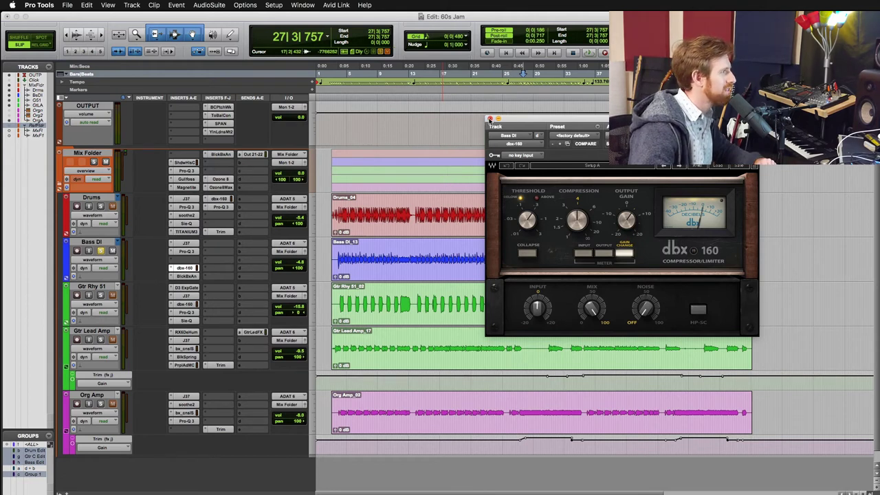
Inspect the saturation, pentode and triode settings of the Black Box HG-2 on the Bass DI track, and close the plugin
click(187, 276)
drag(647, 122, 485, 142)
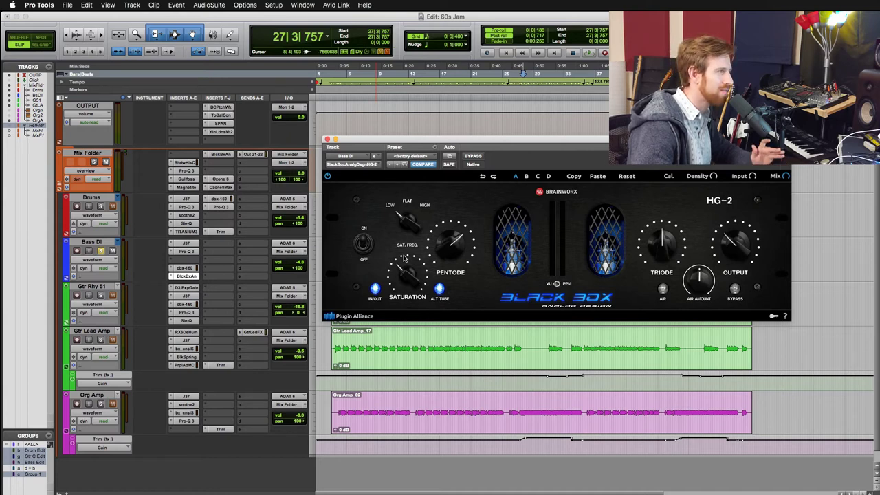
click(328, 139)
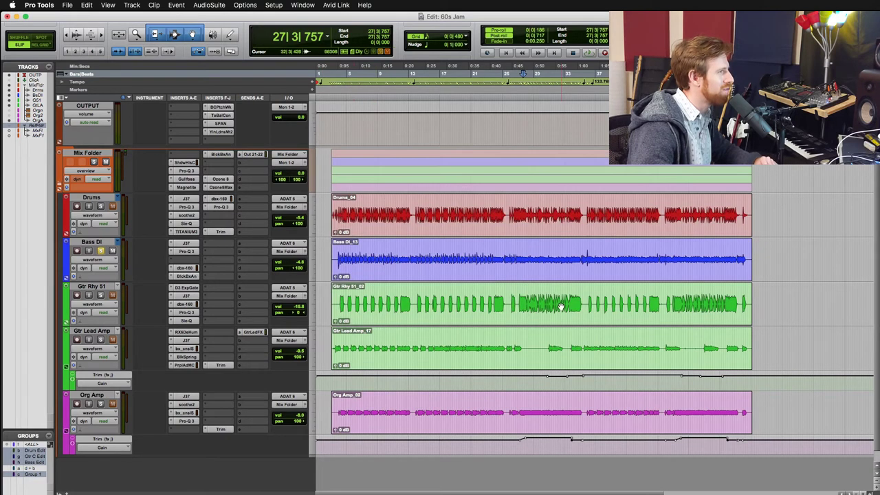
Solo Drums together with Bass DI and play from about bar 27, examining the cuts in the Drums track's second Pro-Q 3
click(523, 256)
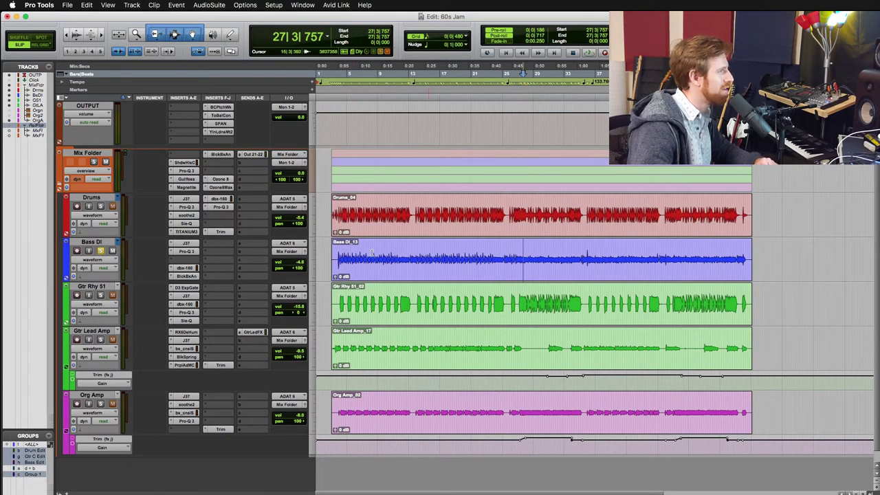
click(221, 207)
mouse_move(475, 275)
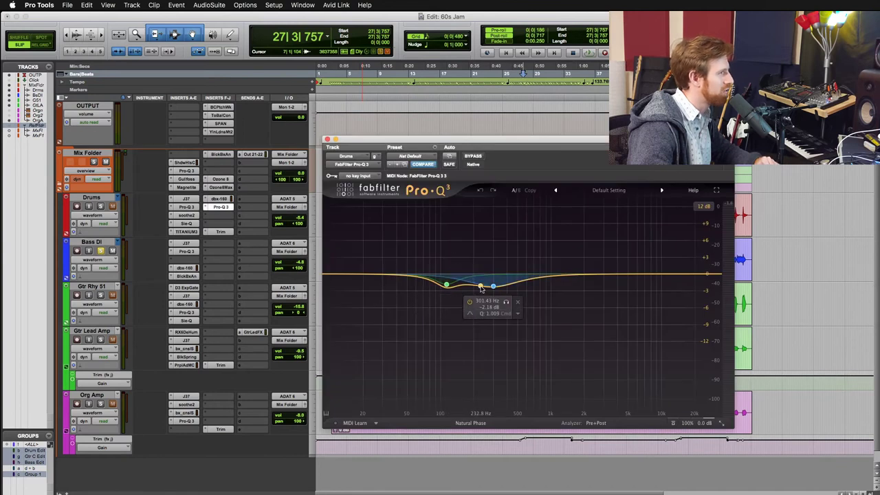
click(102, 208)
key(space)
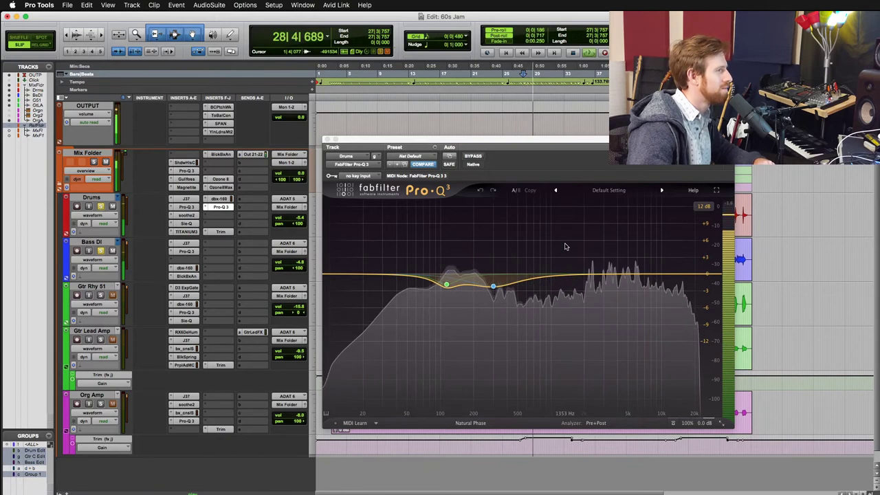
click(327, 139)
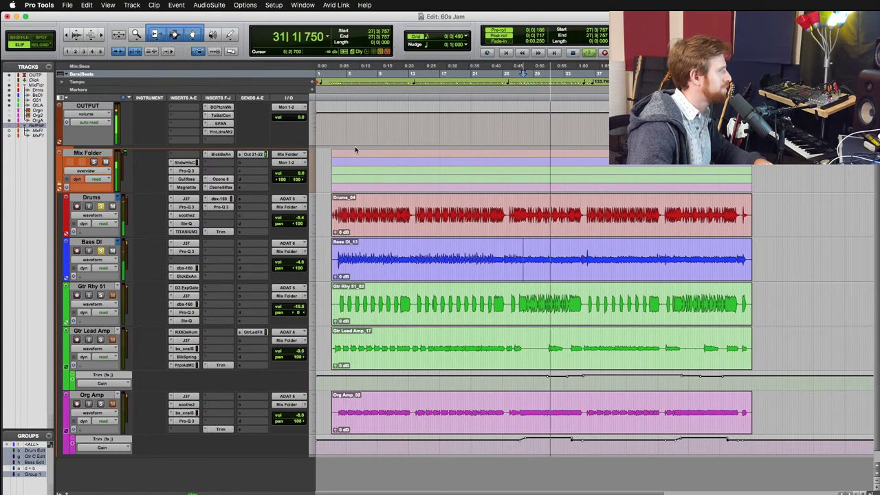
key(space)
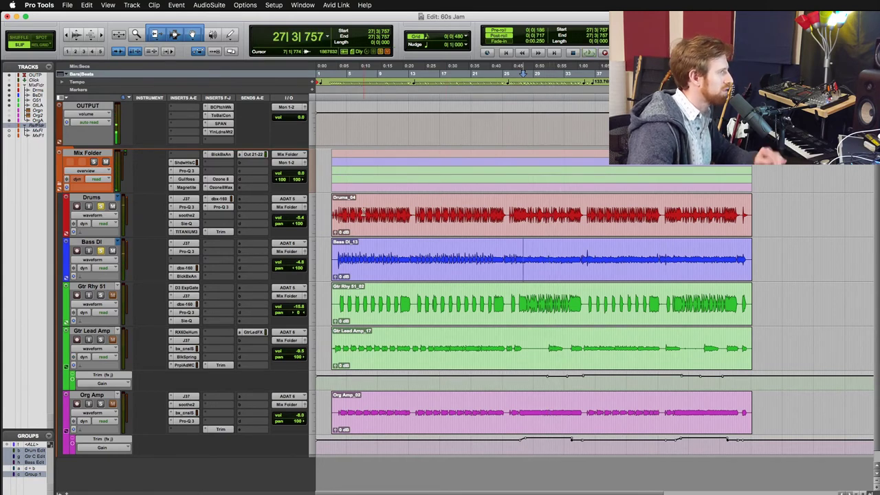
Clear the Drums and Bass DI solos and solo the Gtr Rhy 51 track
click(100, 251)
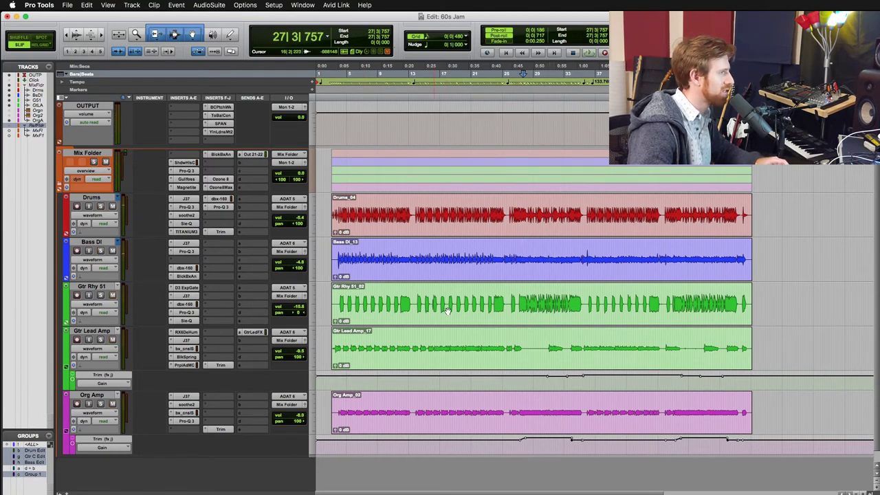
click(414, 297)
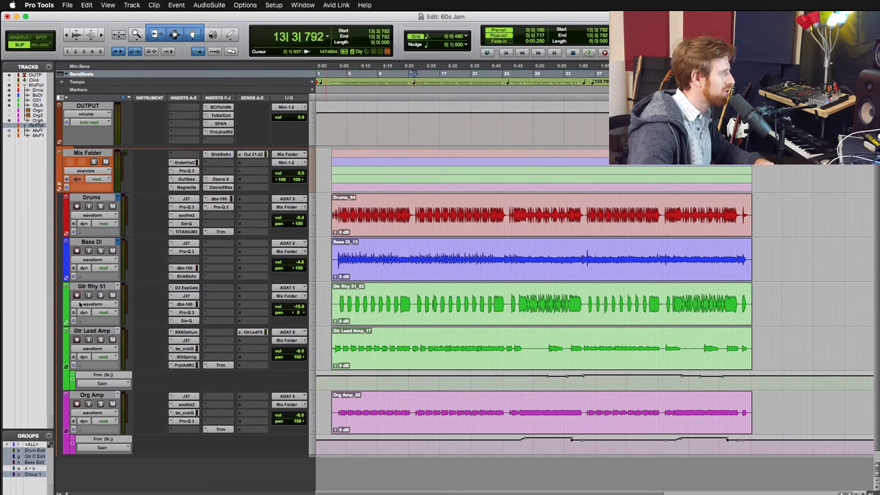
click(100, 296)
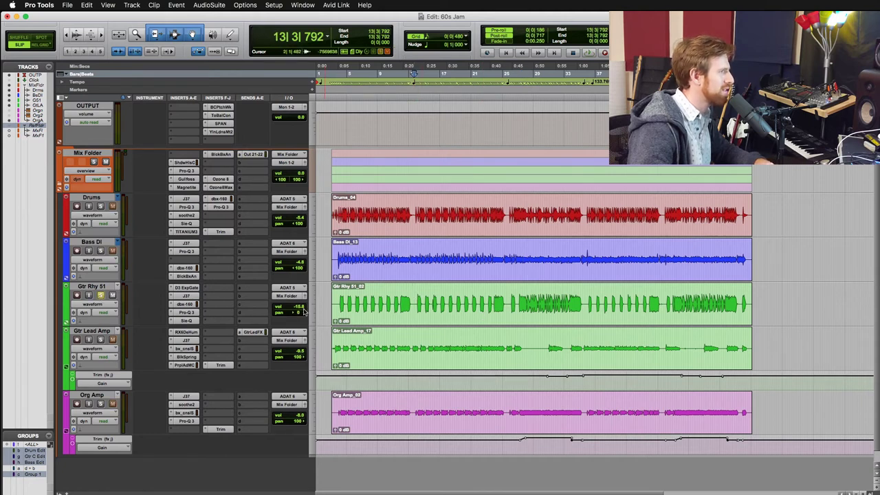
Play the soloed rhythm guitar from about bar 10, and again from about bar 27
click(386, 297)
key(space)
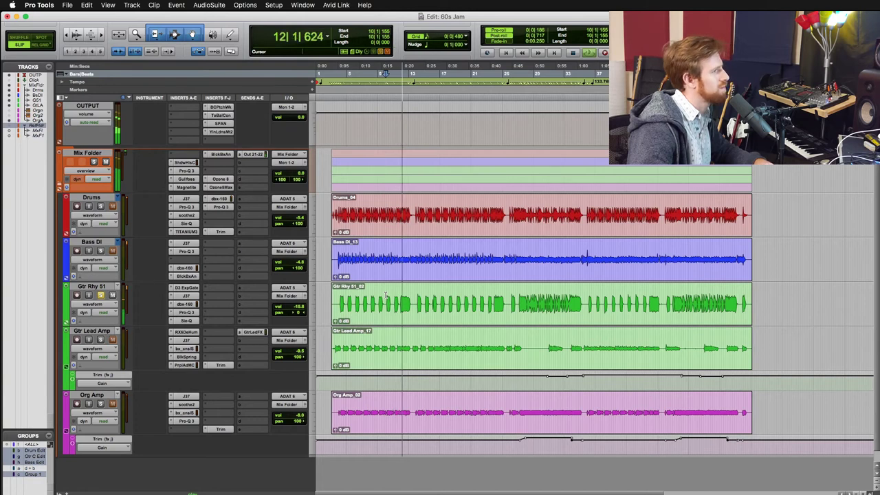
key(space)
click(526, 298)
key(space)
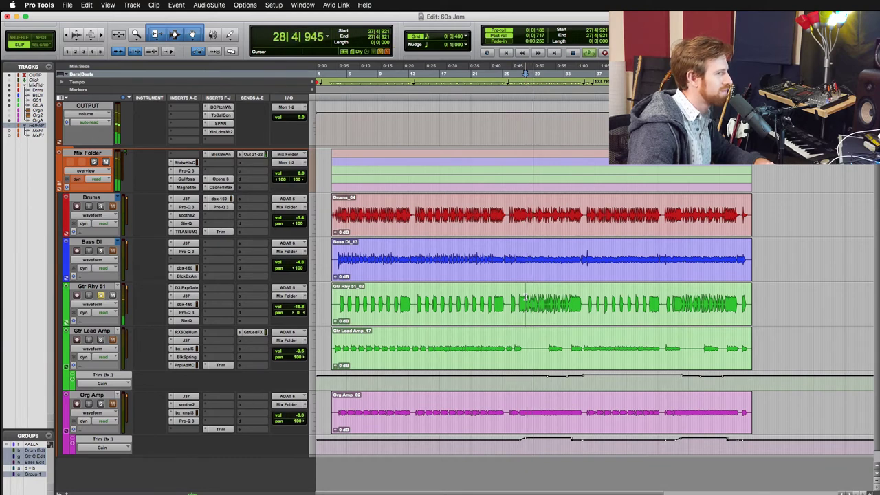
key(space)
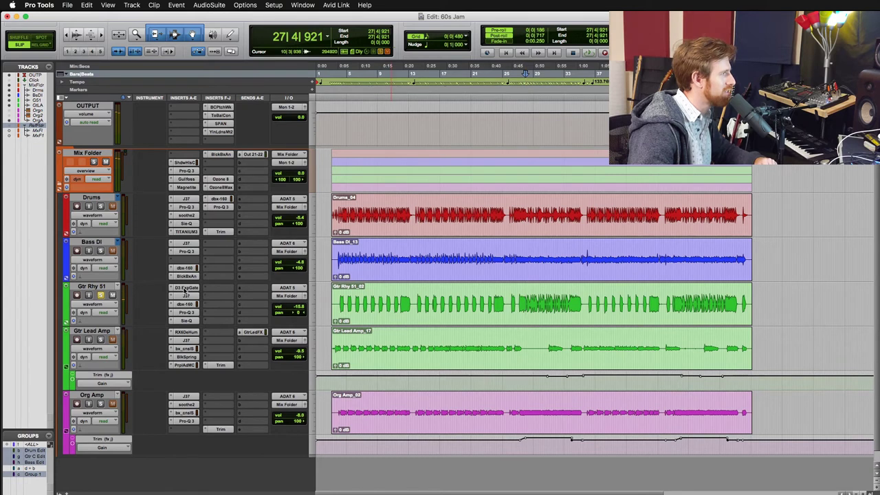
Open the Expander/Gate on the Gtr Rhy 51 track and select its clip from about bar 35 to bar 37 to point out the gaps
click(184, 288)
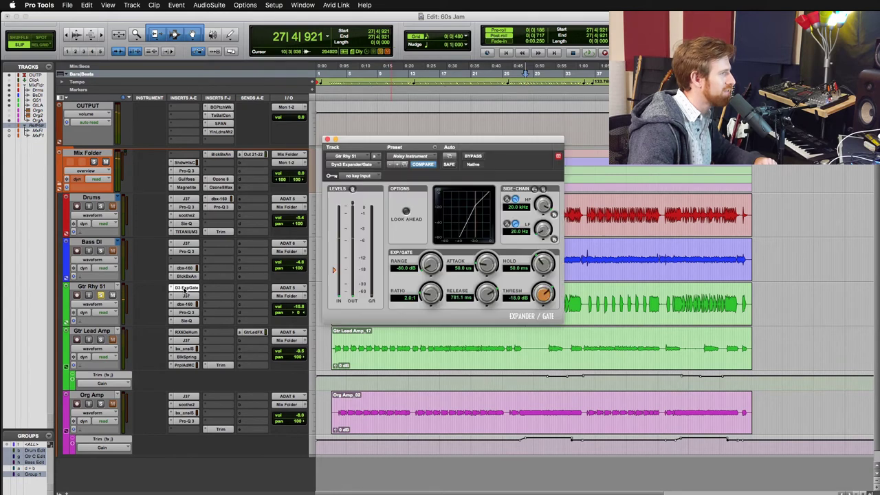
click(581, 303)
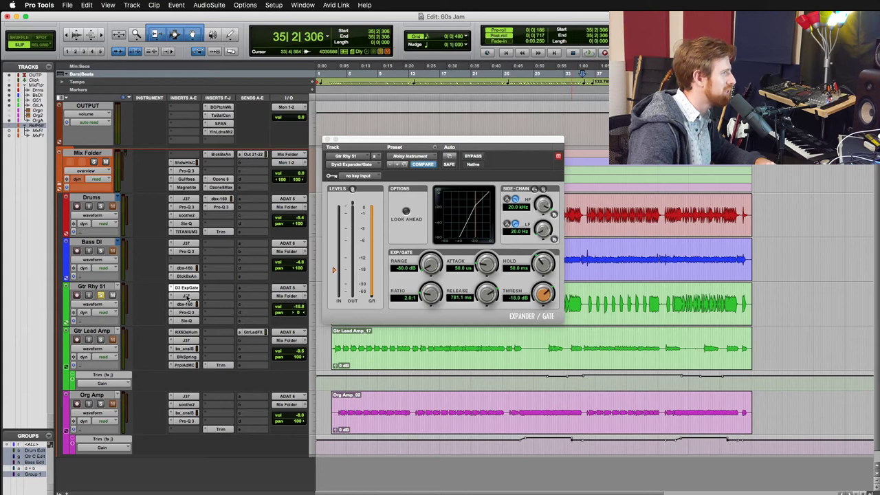
click(583, 303)
click(601, 302)
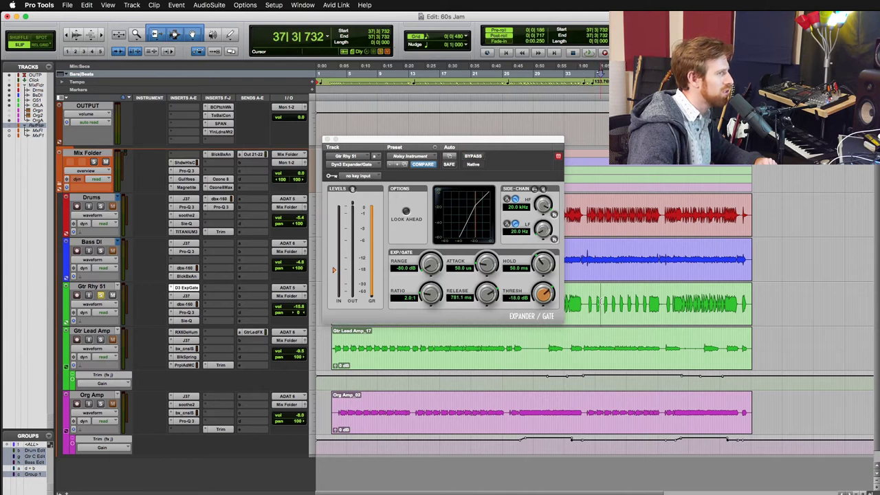
drag(602, 302, 586, 303)
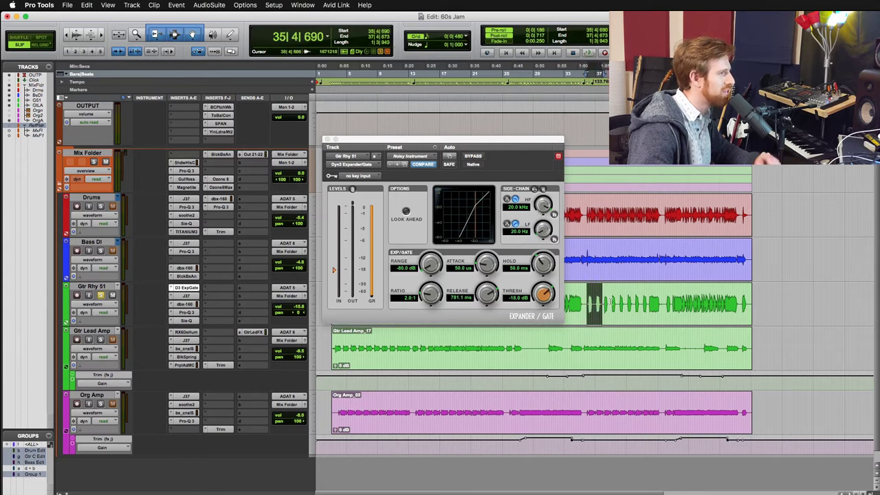
Inspect the J37 and dbx 160 on Gtr Rhy 51, playing from about bar 28 with the dbx 160 open, and close it
click(190, 297)
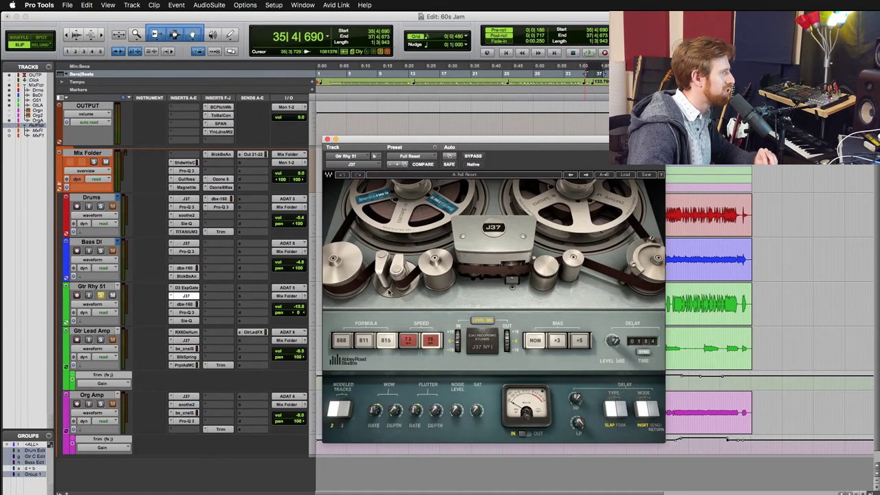
click(188, 304)
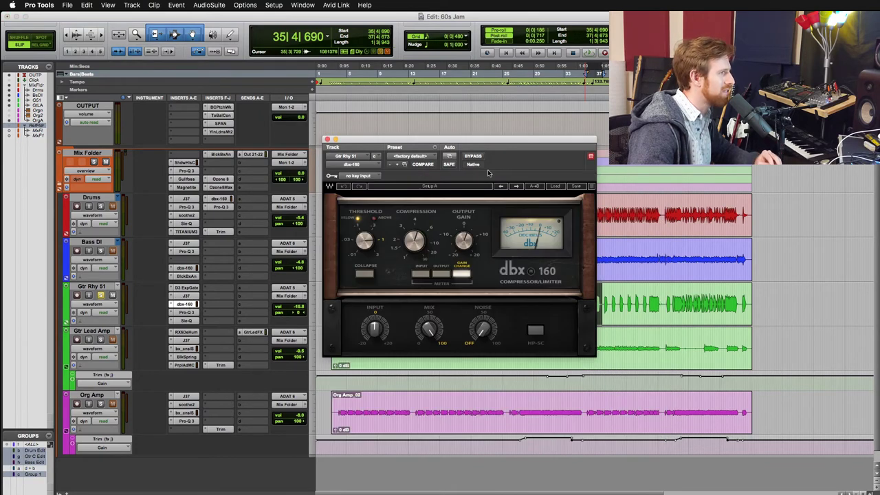
drag(444, 146, 639, 129)
drag(696, 152, 399, 152)
click(532, 300)
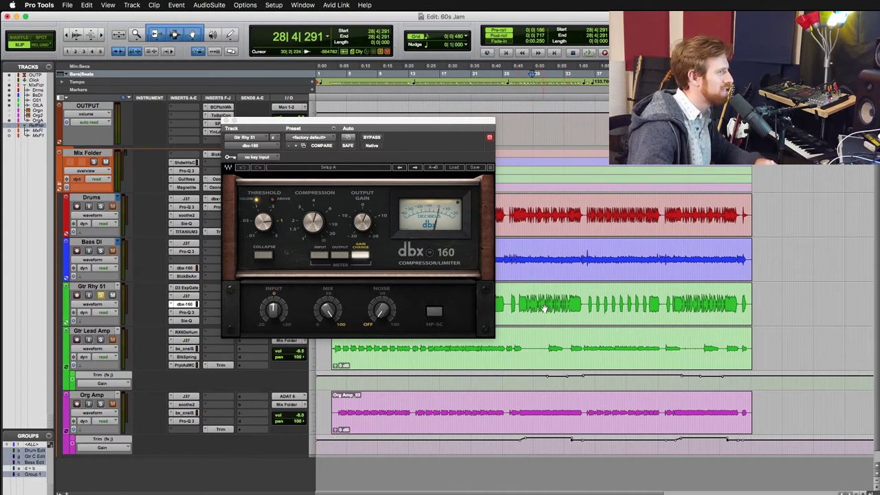
key(space)
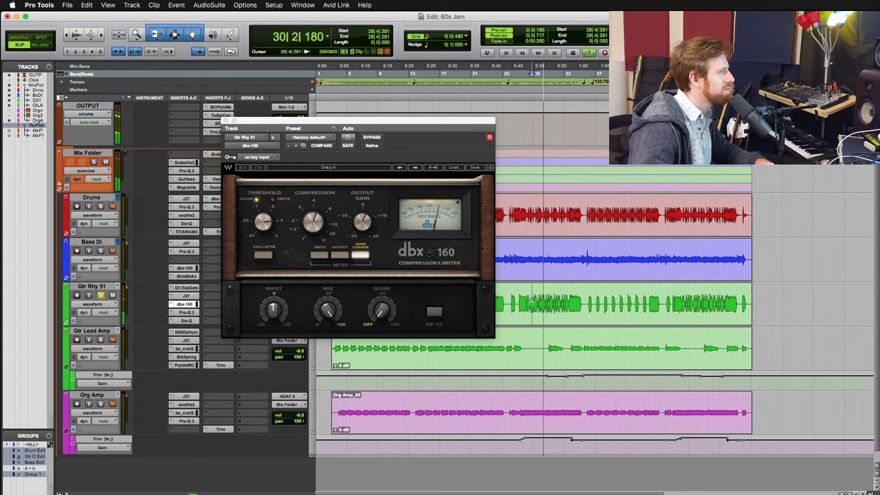
key(space)
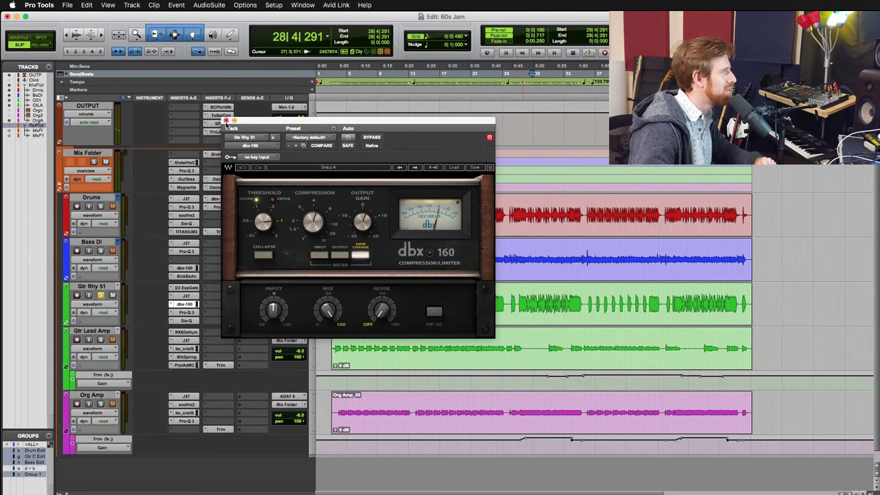
click(225, 121)
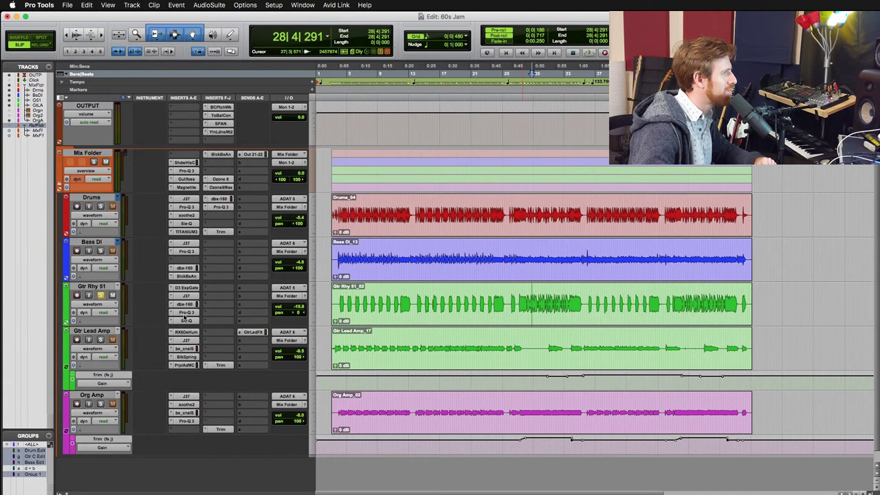
Examine the high-pass, low-pass and cut bands of the Pro-Q 3 on Gtr Rhy 51, and close the plugin
click(185, 313)
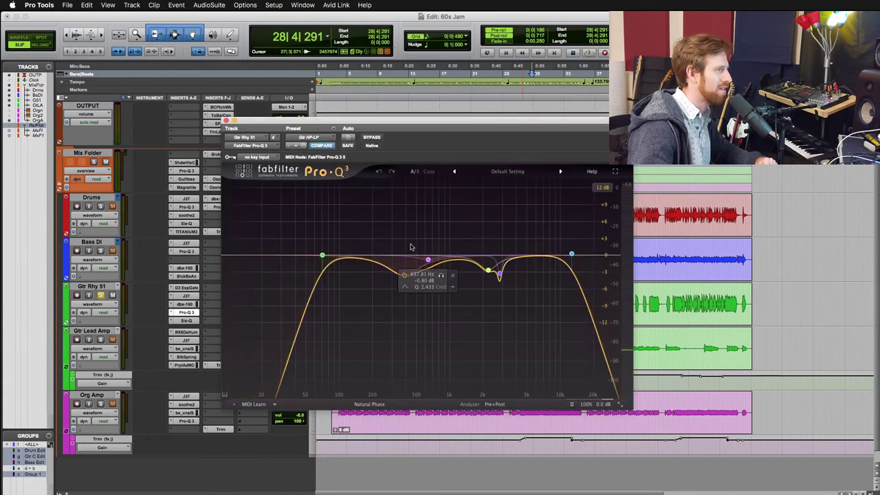
click(403, 273)
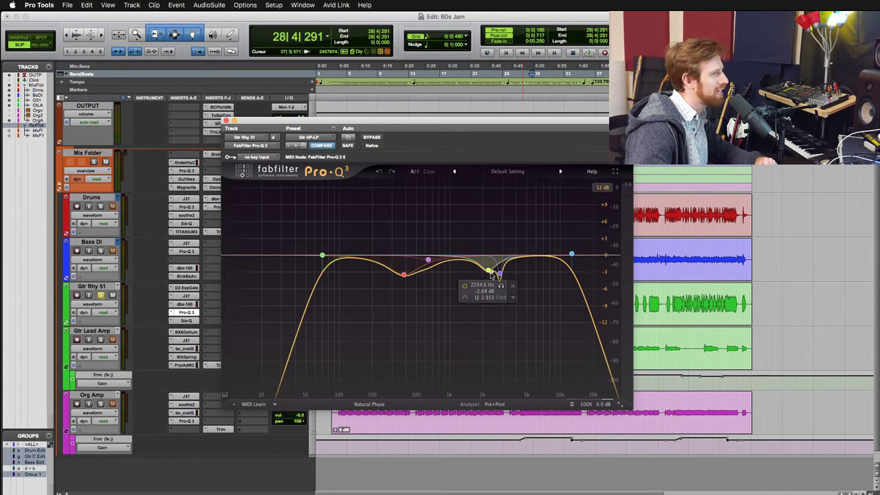
scroll(500, 285, up, 5)
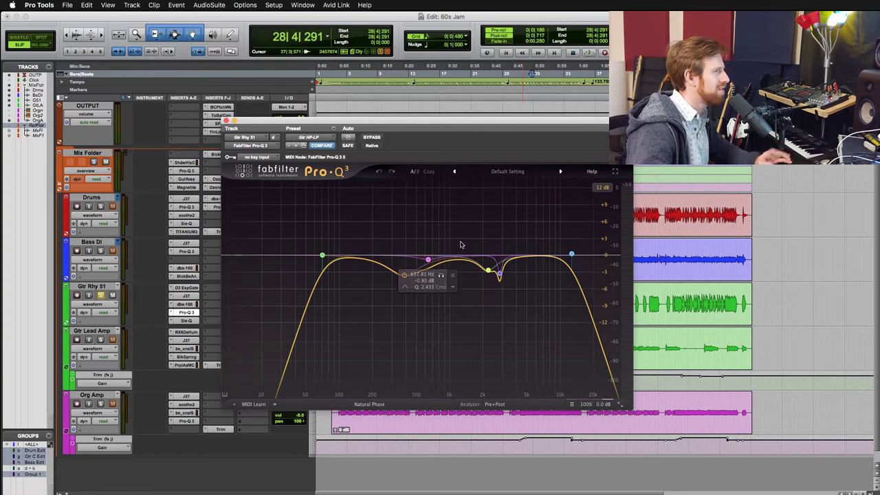
drag(449, 124, 550, 126)
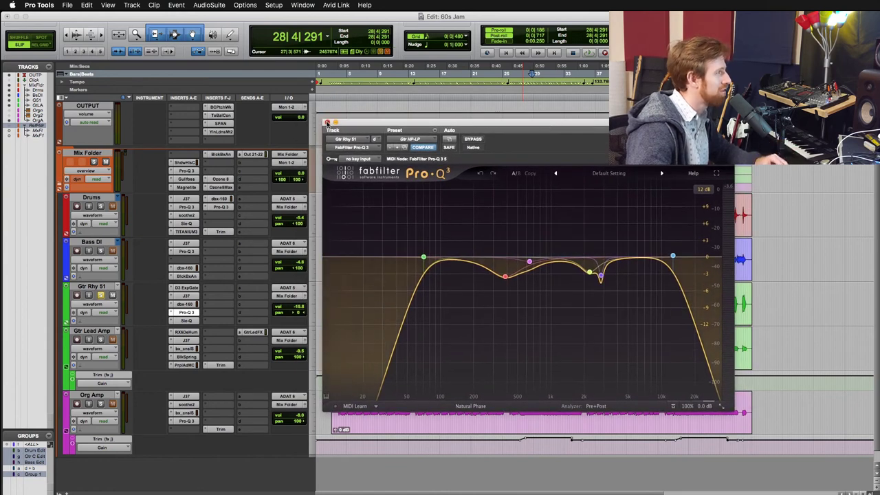
click(327, 121)
Compare the soloed rhythm guitar from about bar 28 with all inserts bypassed and with them active, and inspect its Sie-Q
click(186, 292)
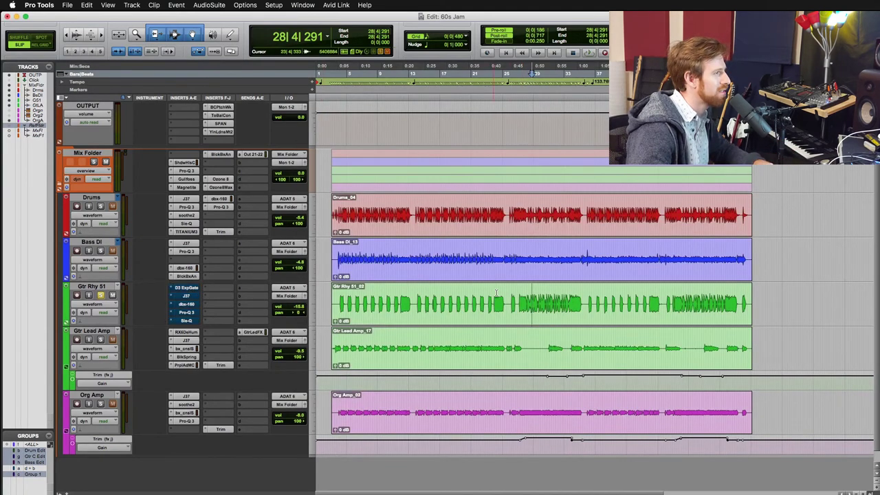
click(531, 297)
key(space)
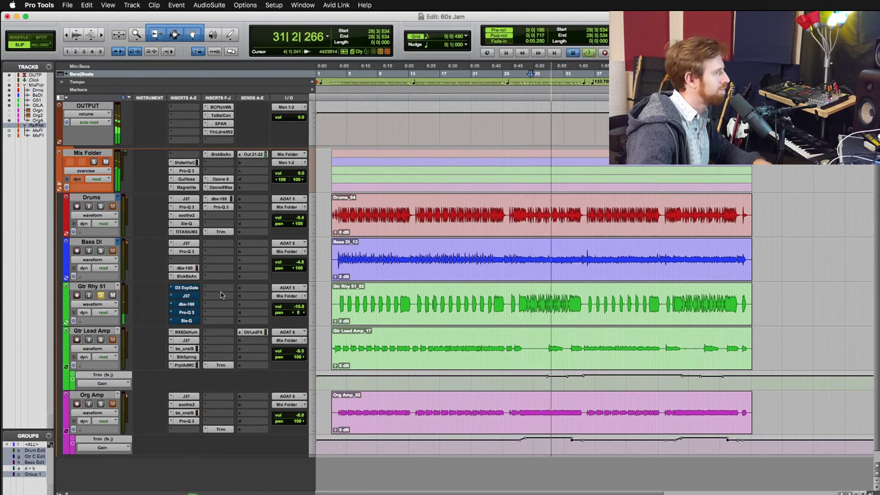
key(space)
key(space)
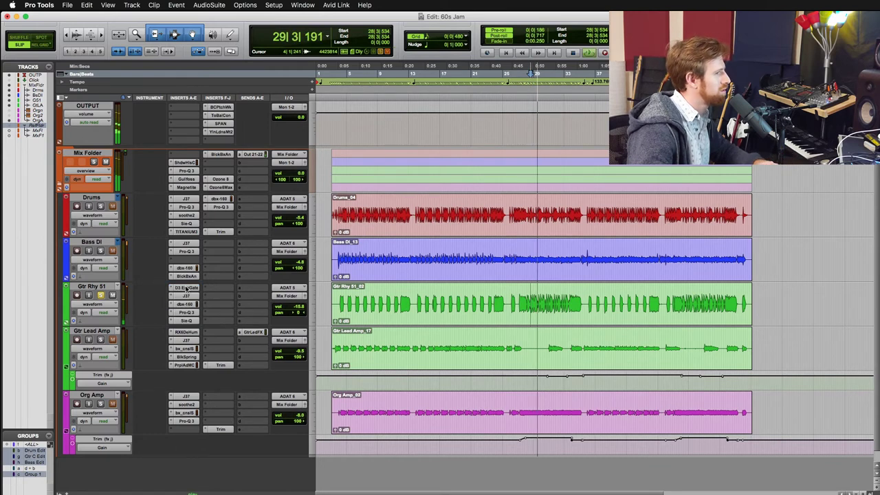
key(space)
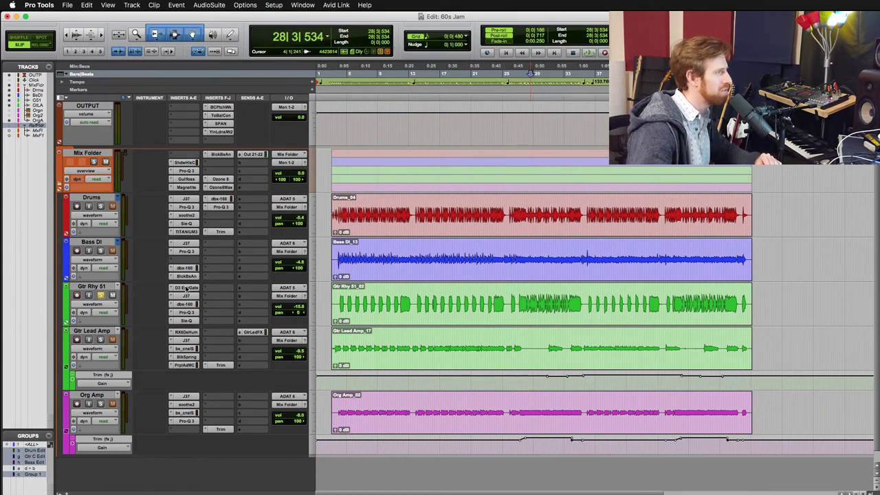
click(187, 320)
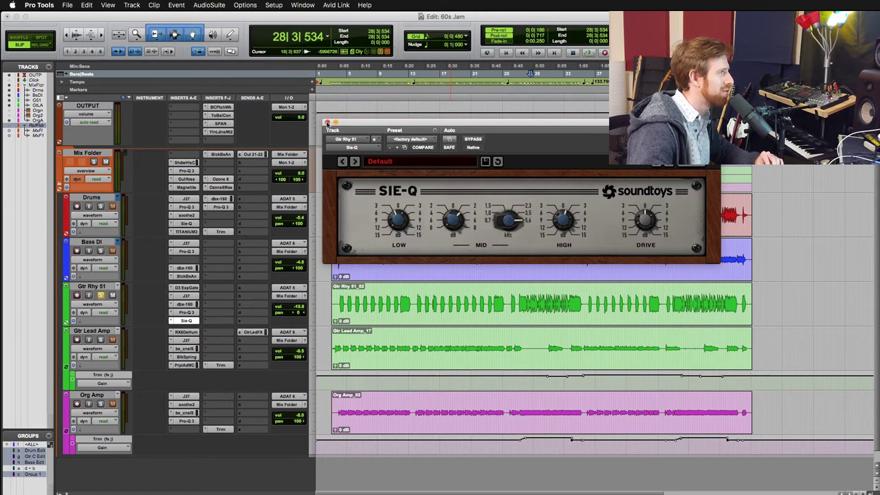
click(327, 122)
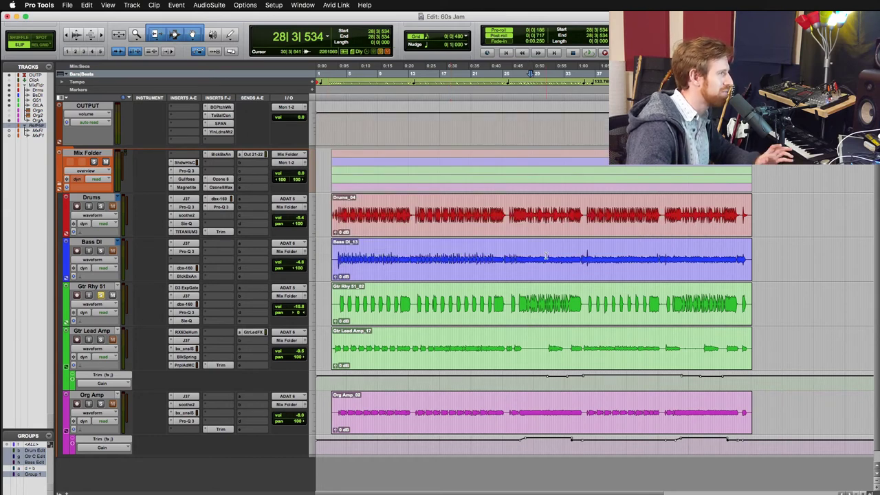
Solo Gtr Lead Amp instead of Gtr Rhy 51 and play it from about bar 20, and again from about bar 36
click(100, 339)
click(467, 342)
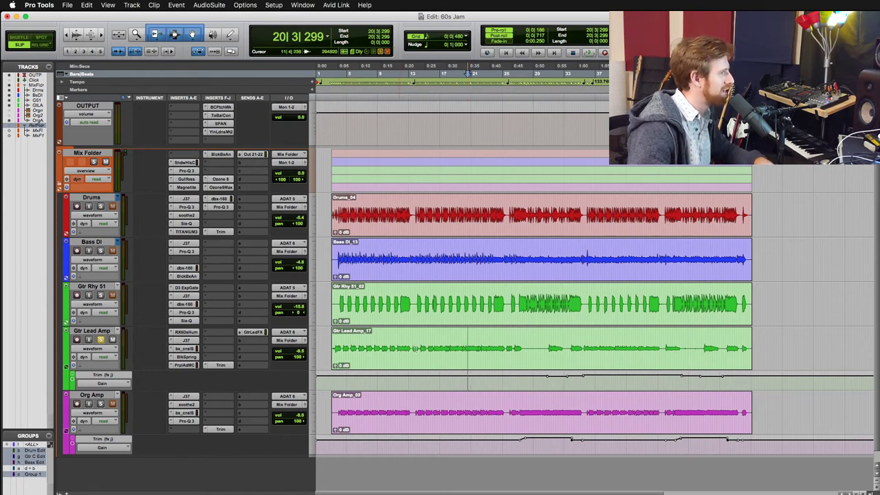
key(space)
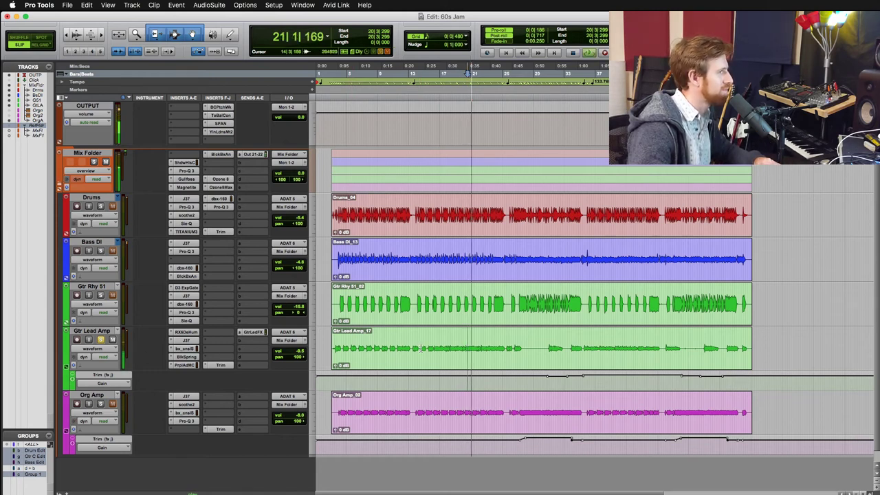
key(space)
click(588, 347)
key(space)
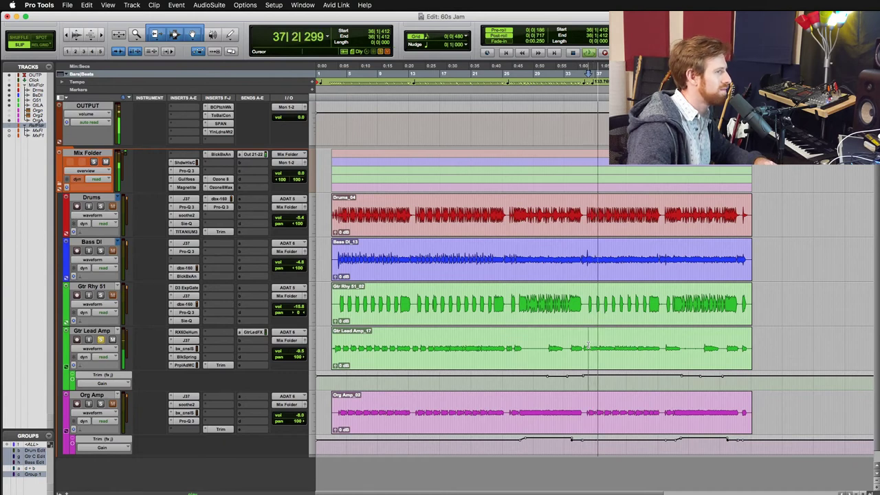
key(space)
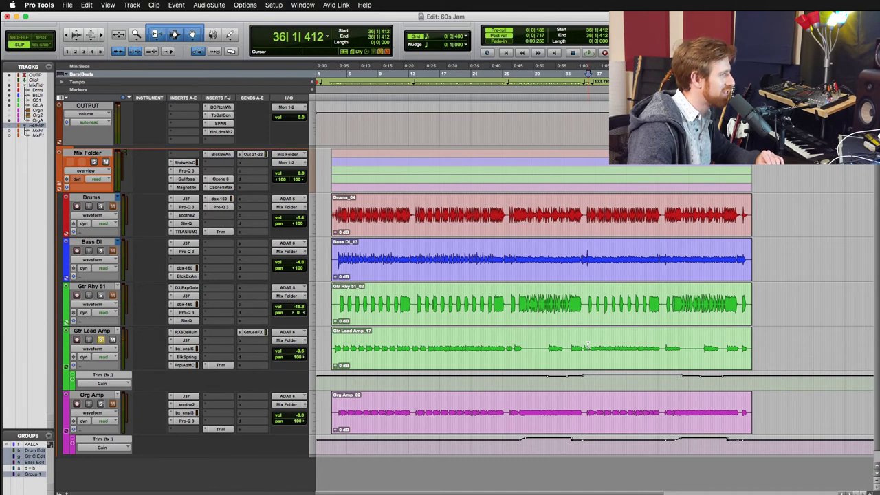
Inspect the RX 6 De-hum filter settings on Gtr Lead Amp, close it, and view the track's J37
click(185, 332)
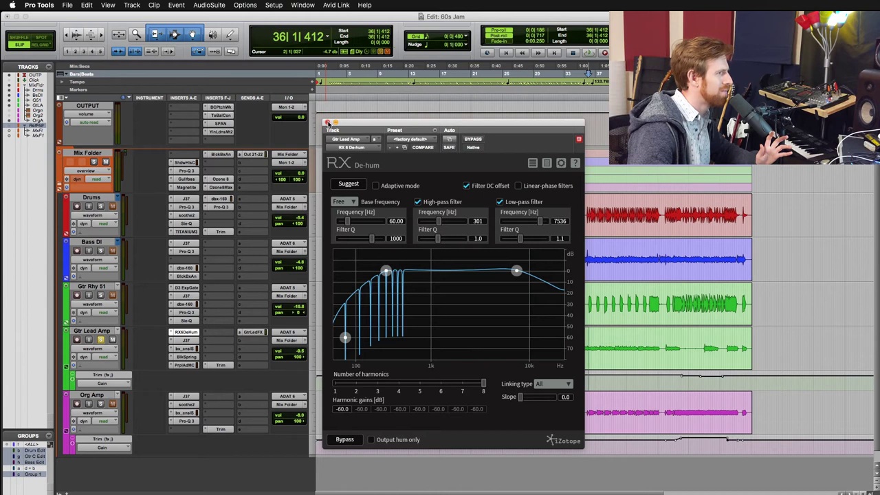
click(327, 123)
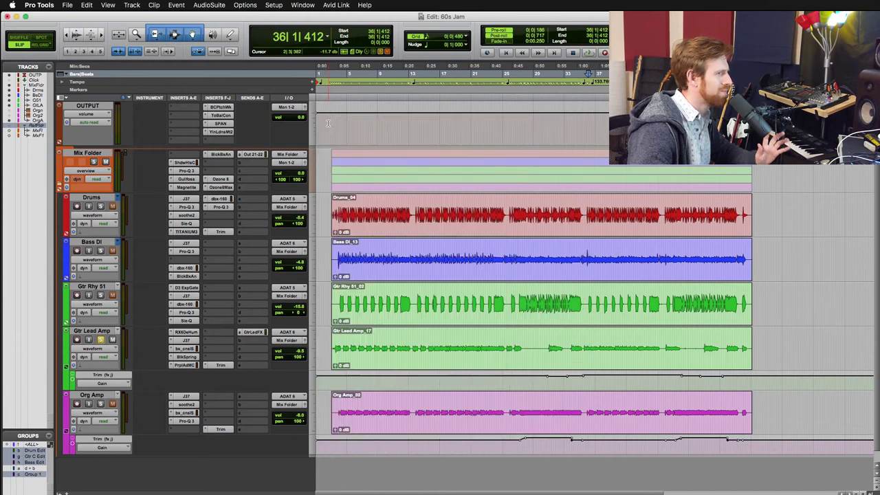
click(192, 340)
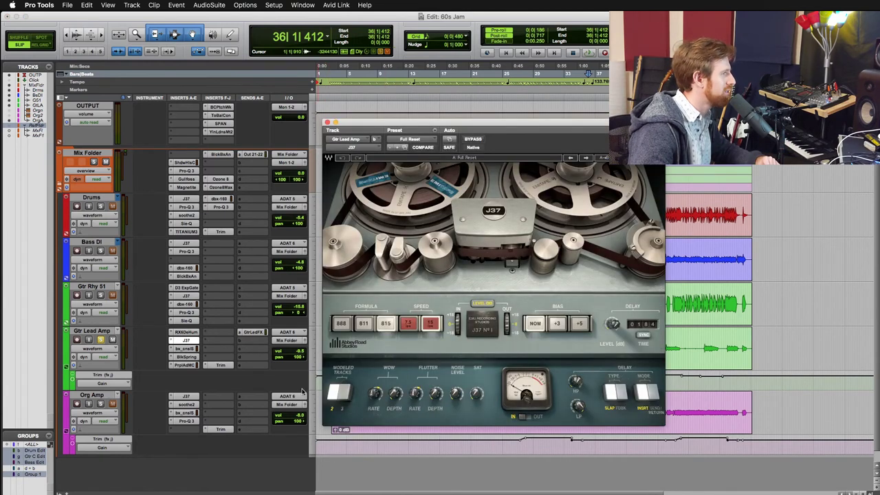
Inspect the bx_console SSL 4000 E on Gtr Lead Amp while playing from about bar 36, and close the plugin
click(187, 348)
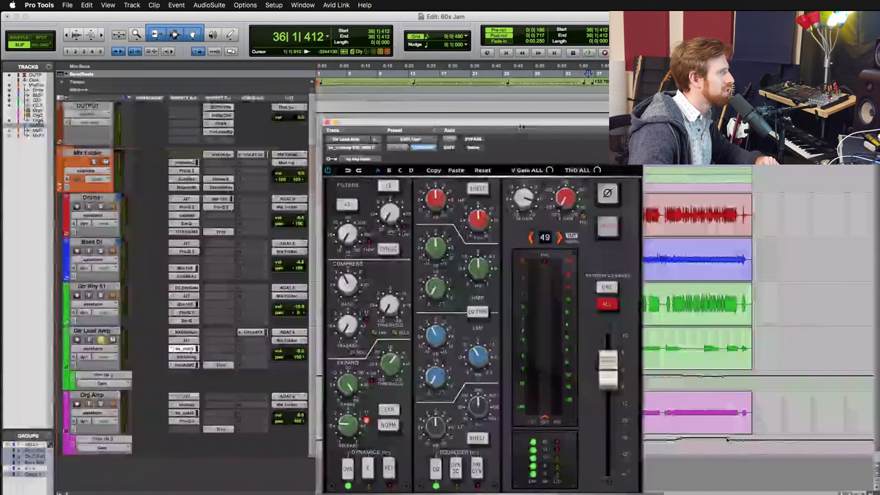
drag(501, 126, 375, 63)
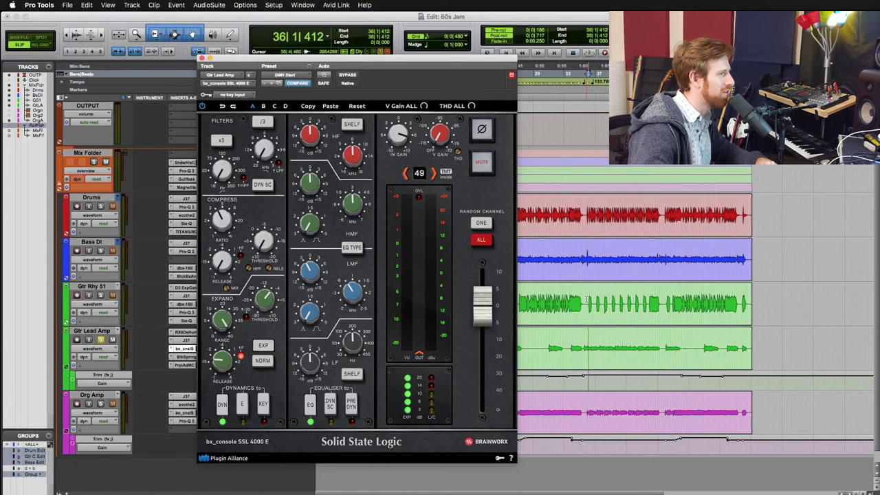
key(space)
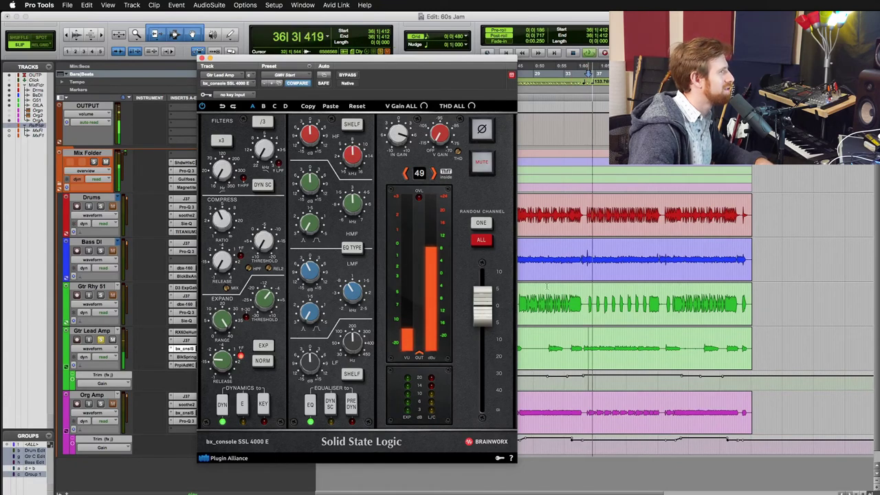
key(space)
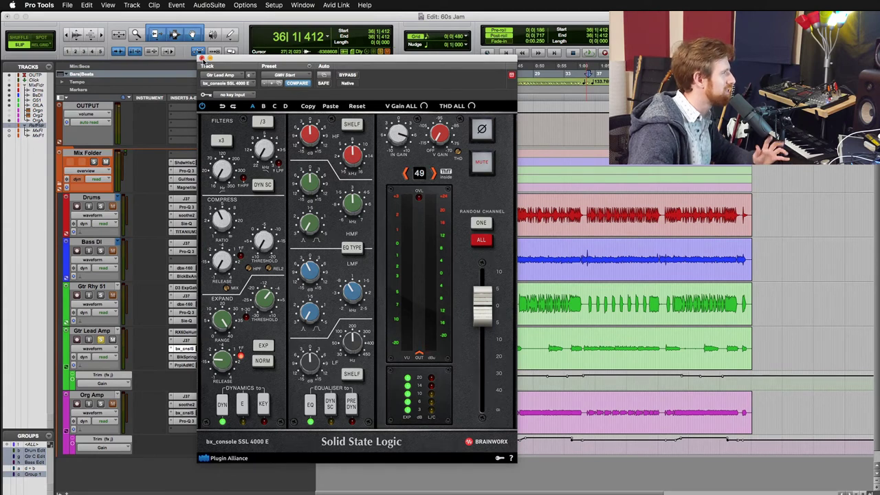
click(202, 58)
View the Black Spring reverb on Gtr Lead Amp, inspect its Purple Audio MC77 while playing from about bar 36, and close the plugin
click(185, 357)
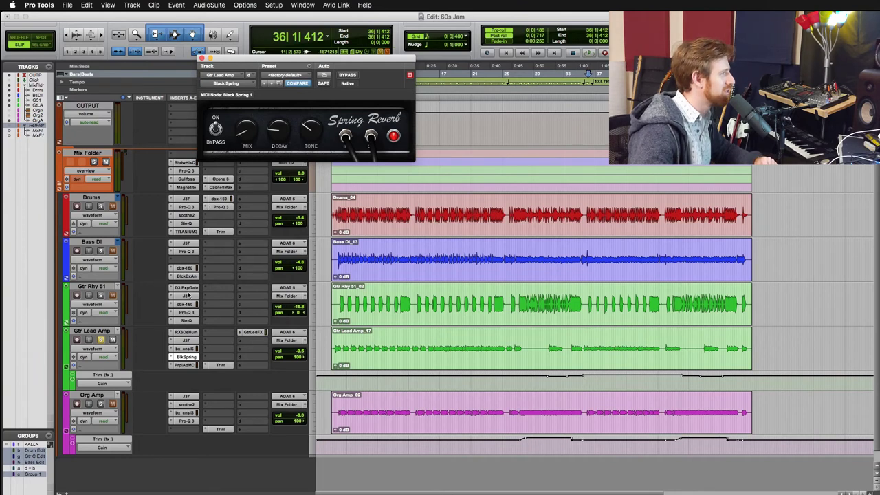
click(182, 367)
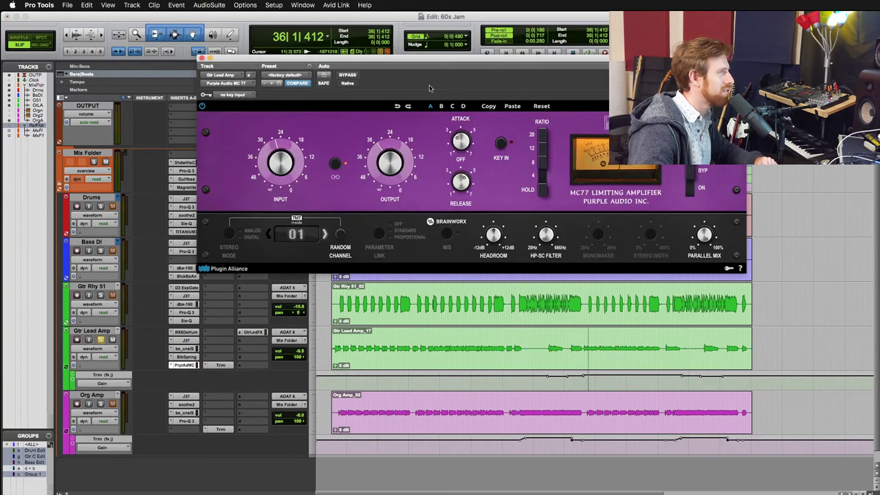
drag(440, 59, 410, 71)
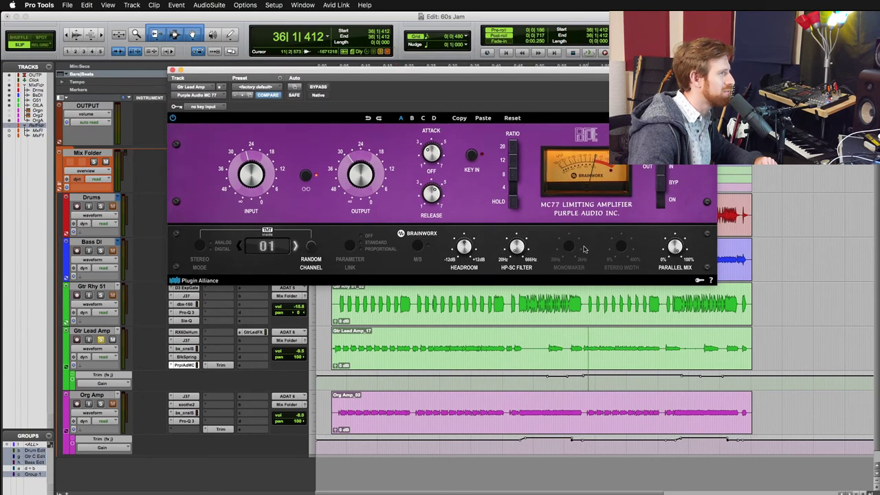
key(space)
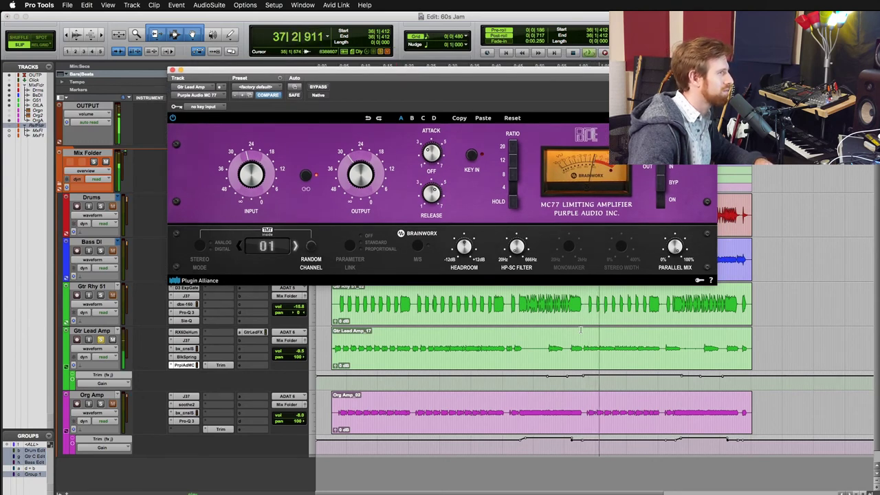
key(space)
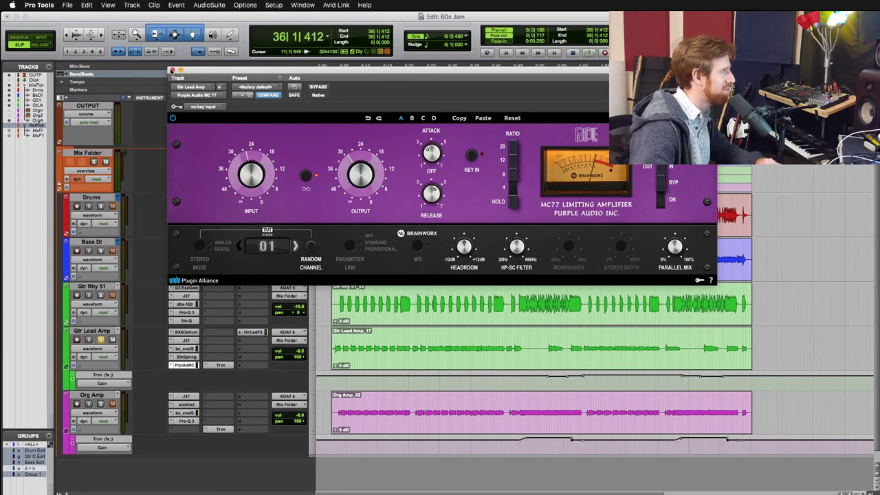
click(171, 70)
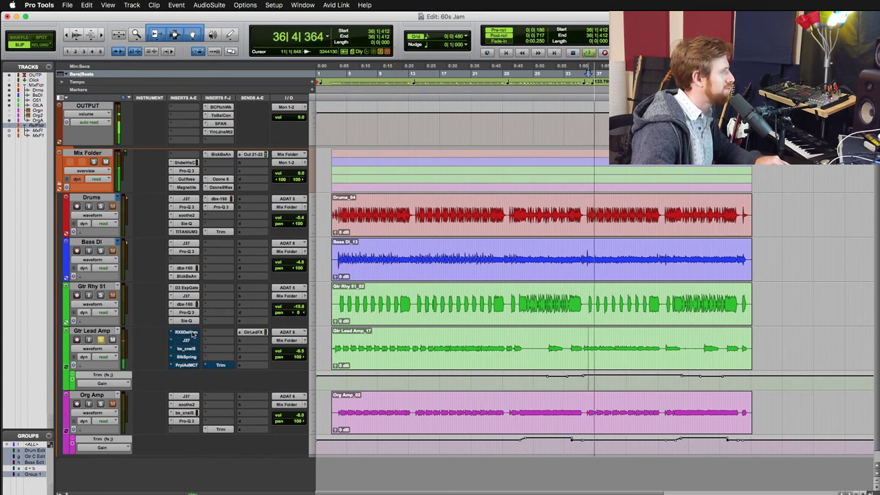
Compare the soloed Gtr Lead Amp from about bar 36 with all inserts bypassed and active, raising its volume temporarily during the bypassed playback
click(194, 333)
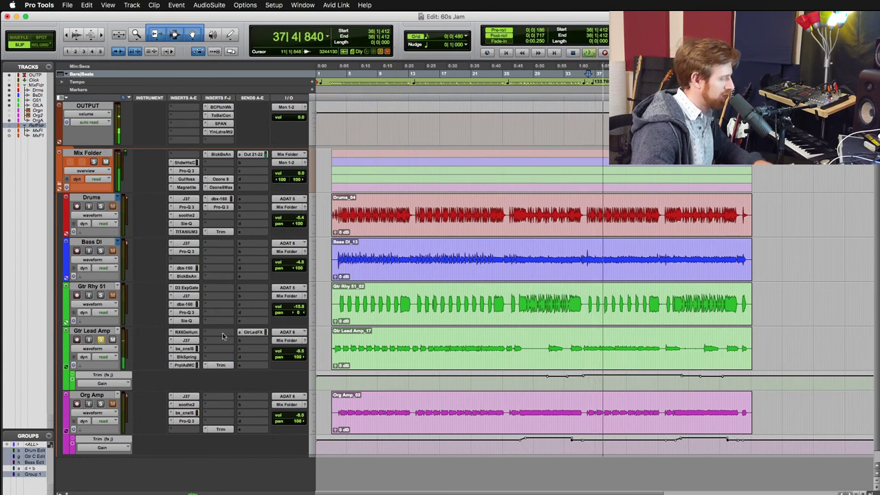
key(space)
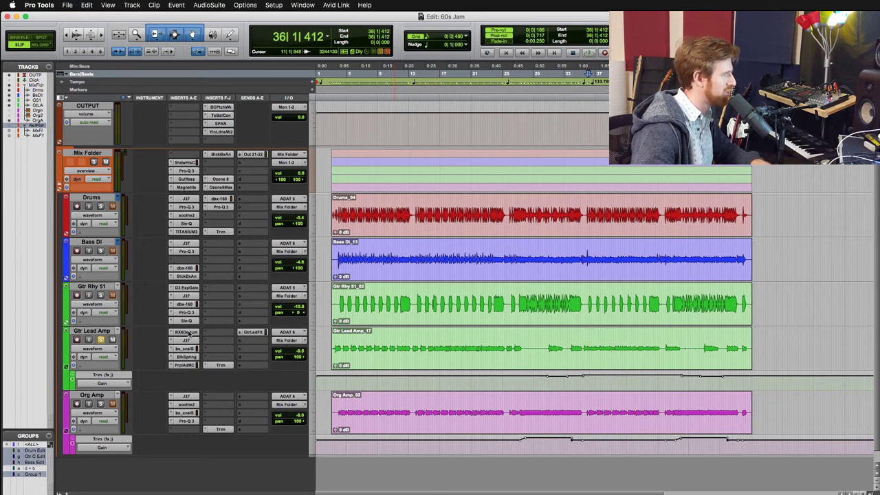
shift+super+click(187, 333)
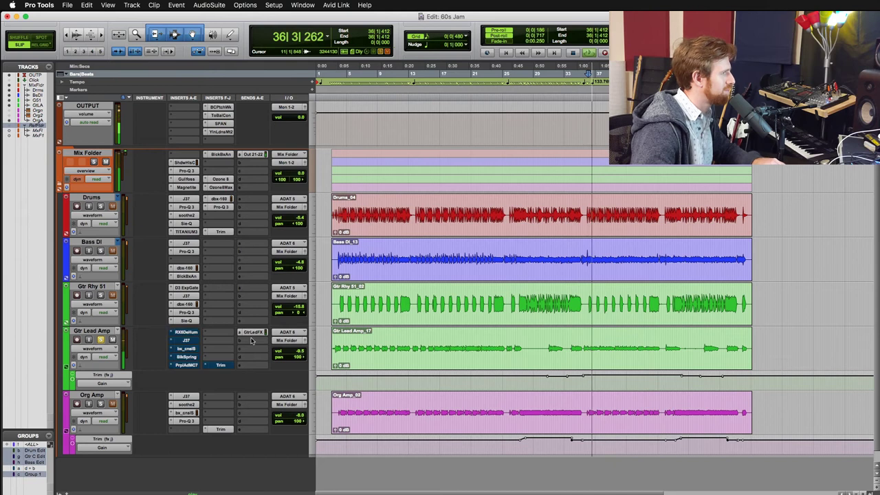
drag(306, 352, 301, 346)
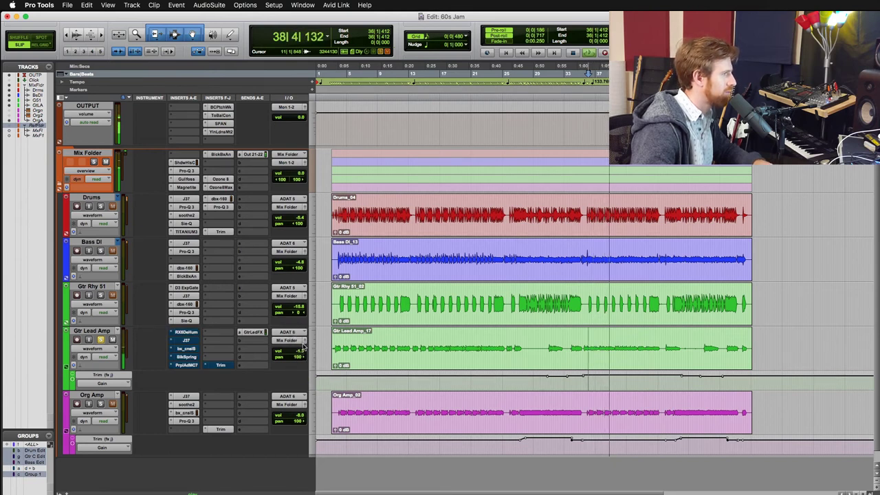
key(space)
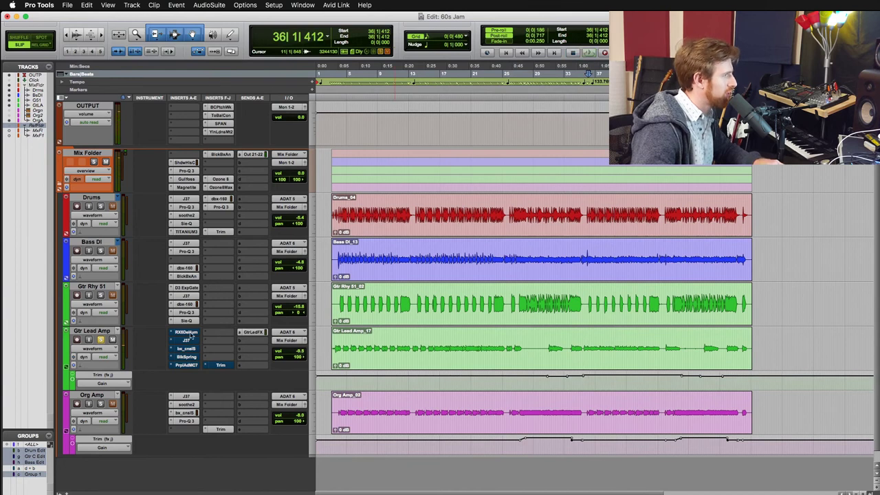
key(space)
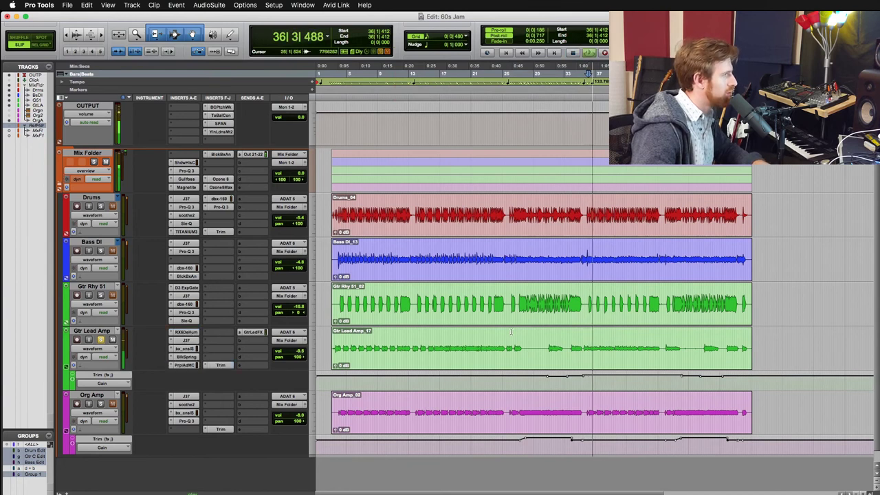
key(space)
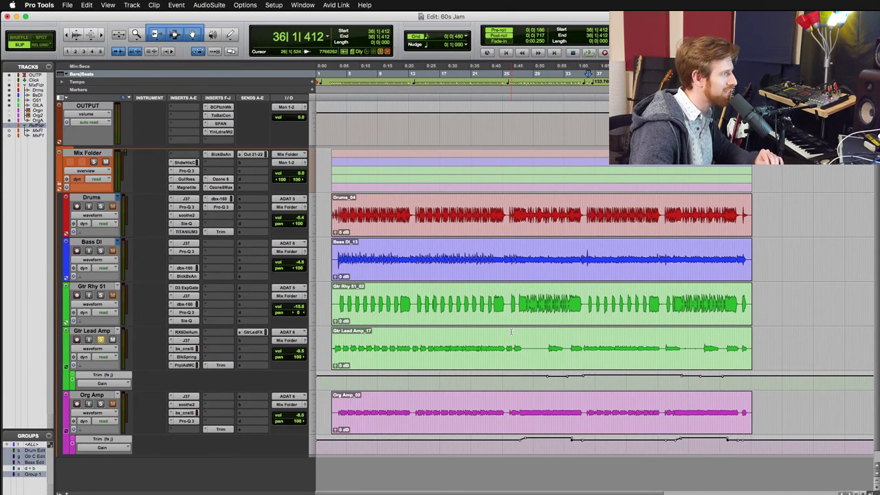
Solo Org Amp instead of Gtr Lead Amp, place the playback start at about bar 19, and save the session
click(101, 339)
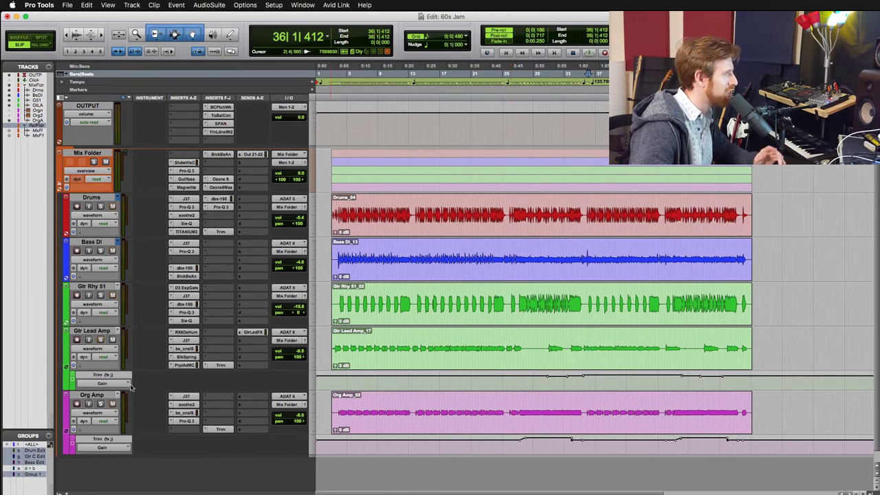
click(101, 404)
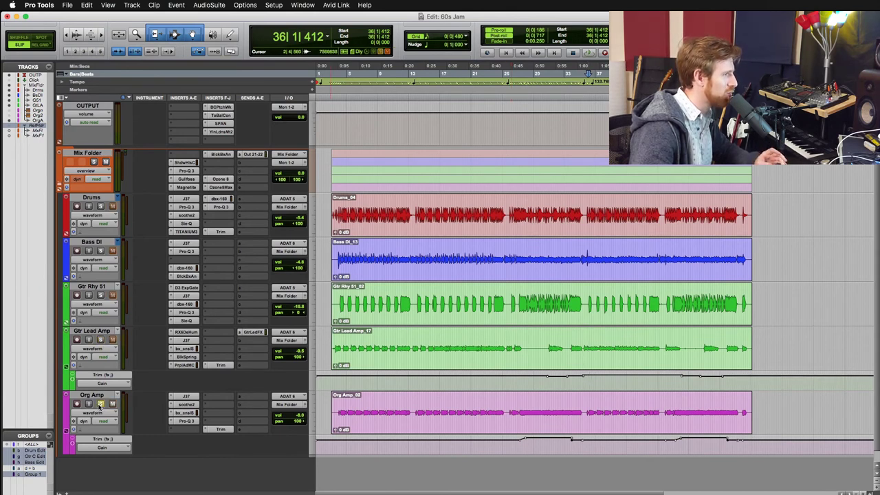
click(456, 408)
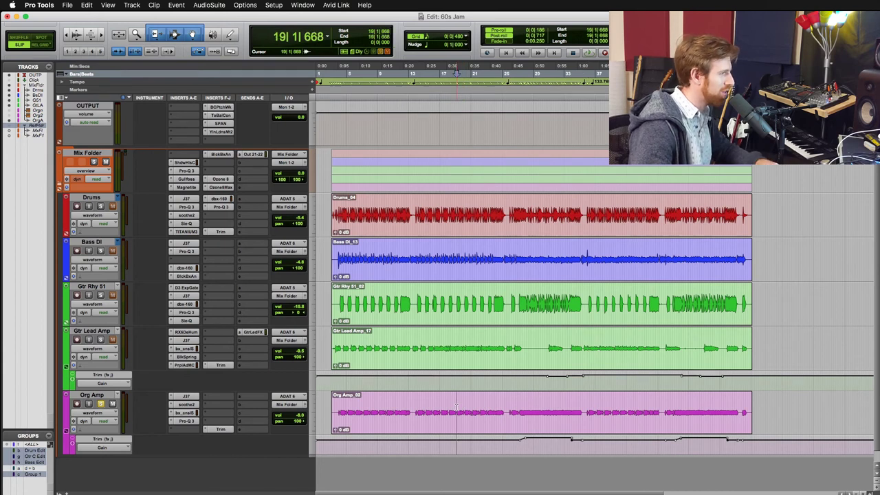
click(455, 409)
key(super+s)
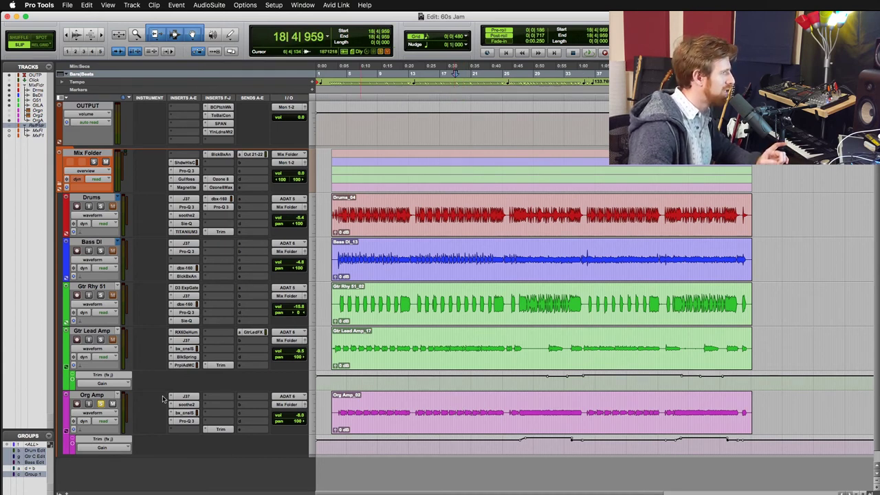
Show the hidden Organ.dup2 instrument track above Org Amp and make it active
click(94, 395)
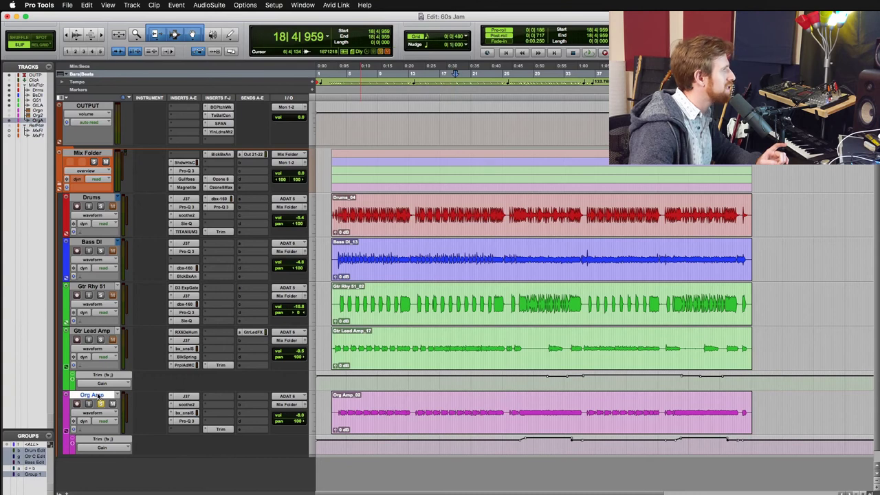
click(9, 116)
scroll(178, 287, down, 3)
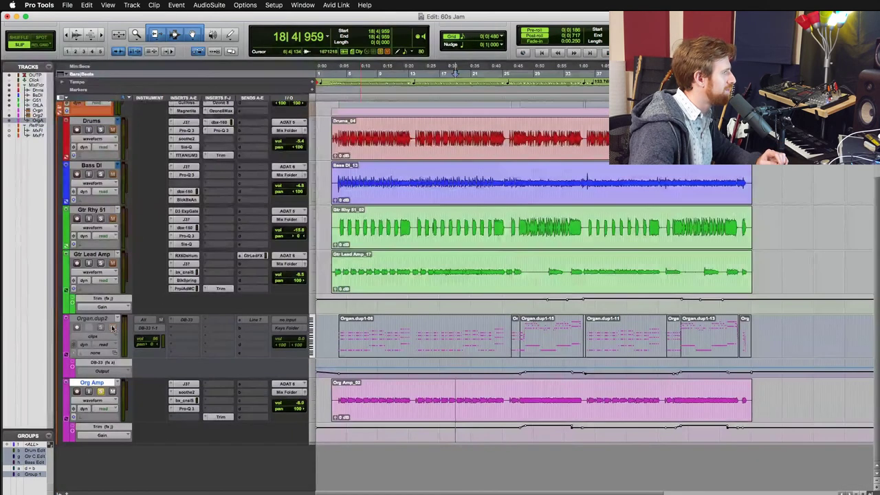
right_click(102, 319)
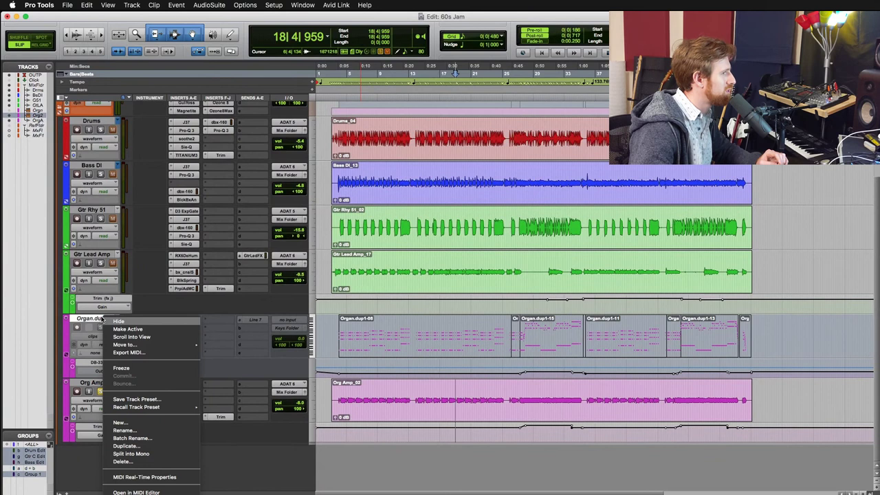
click(140, 330)
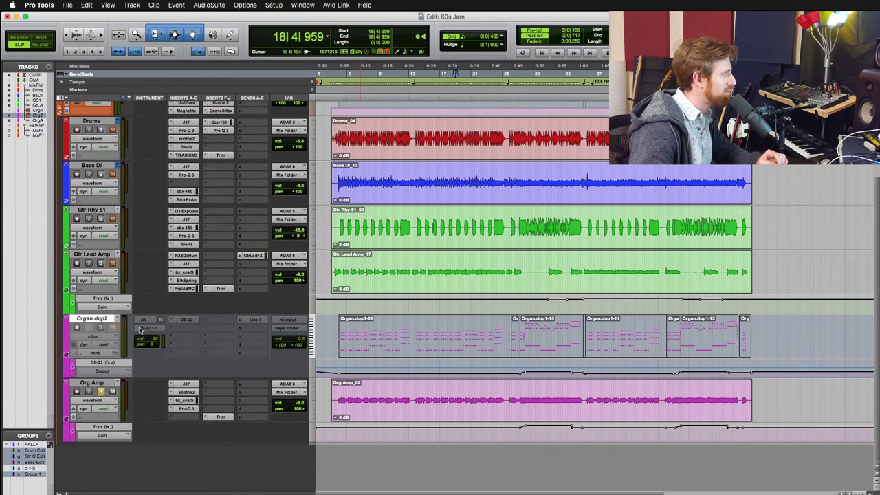
Inspect the DB-33 organ instrument on Organ.dup2, close it, and hide the track while making it inactive
click(190, 322)
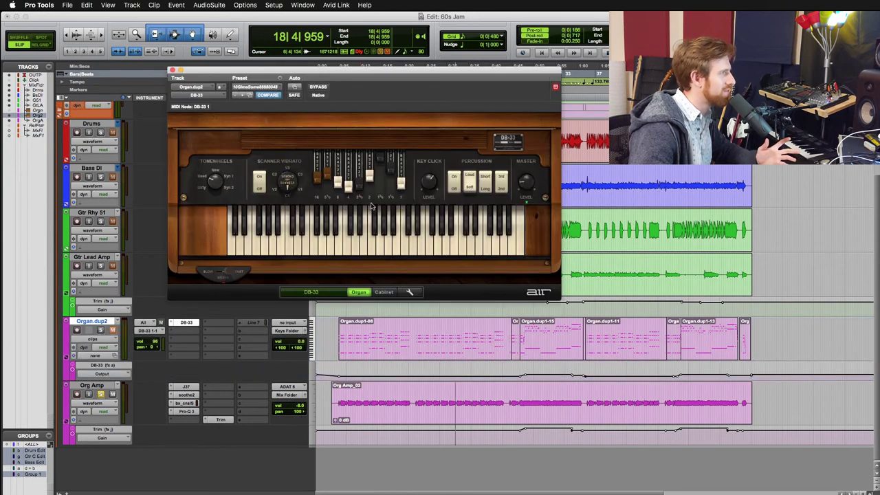
click(172, 70)
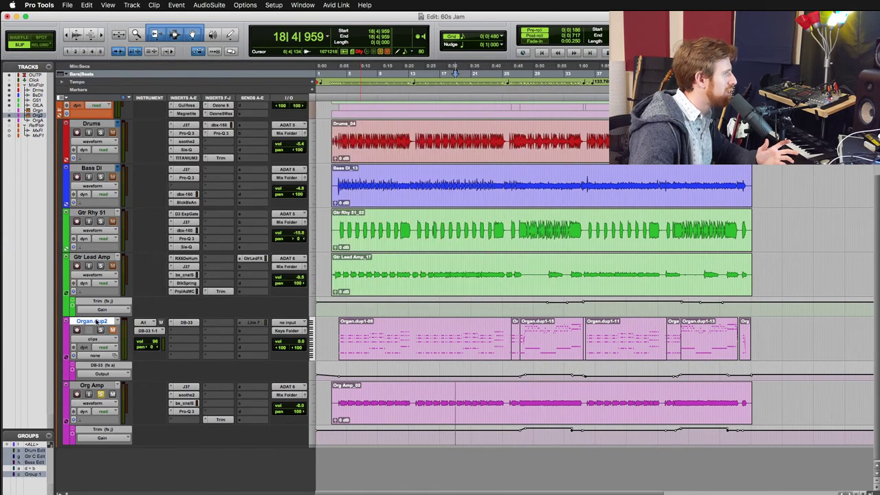
right_click(98, 323)
click(141, 333)
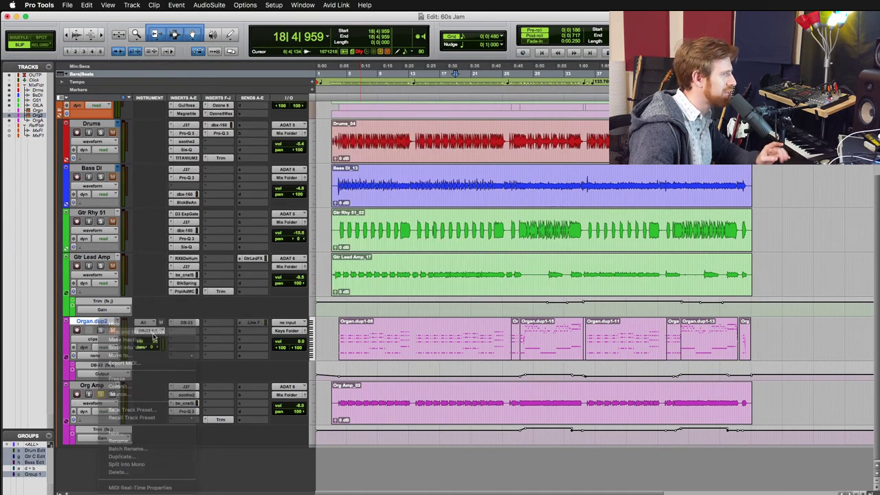
Play the soloed Org Amp from about bar 19, and again from about bar 28
click(465, 331)
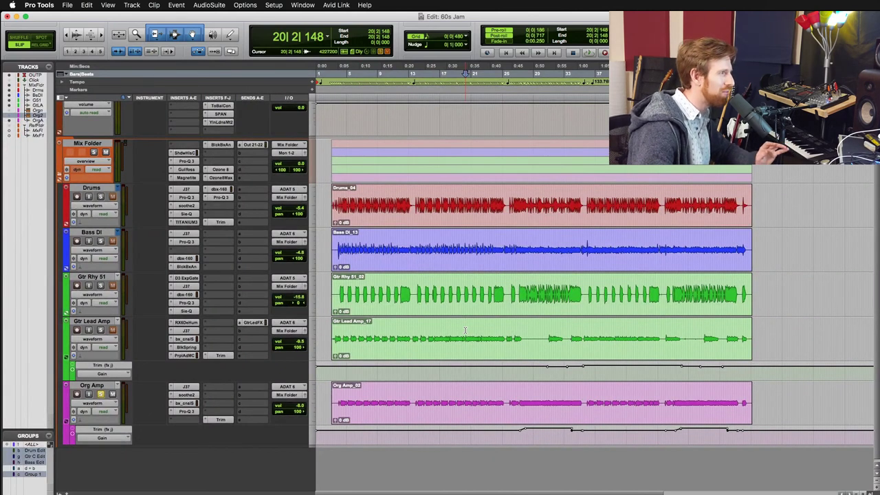
click(456, 332)
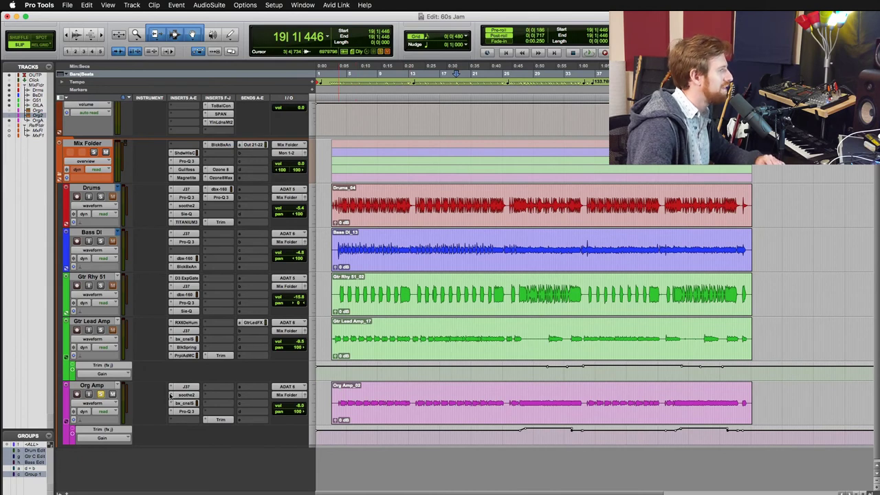
key(space)
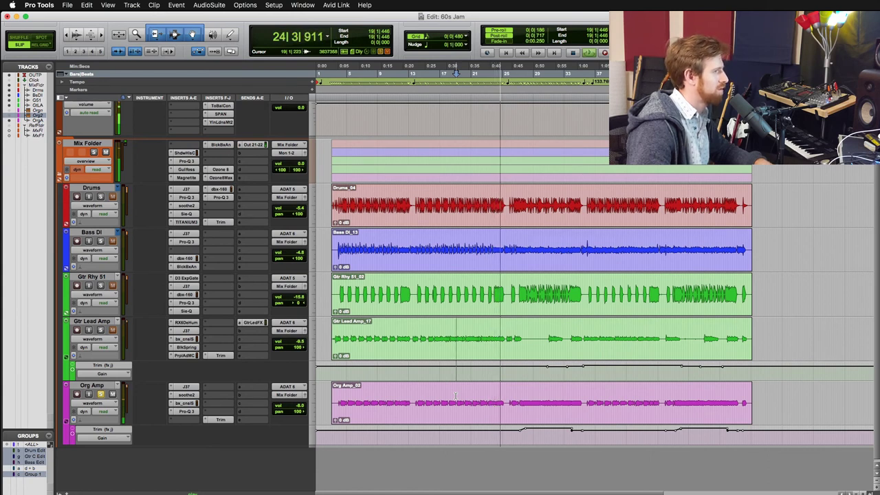
key(space)
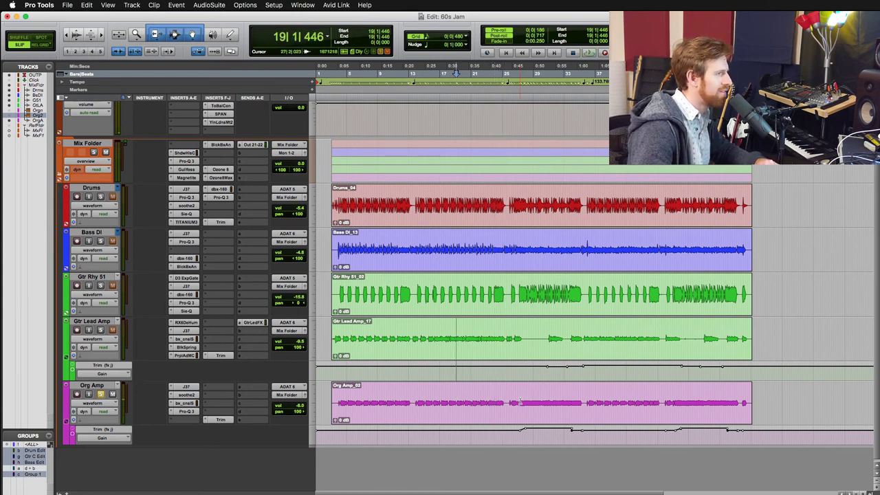
click(520, 402)
click(524, 401)
key(space)
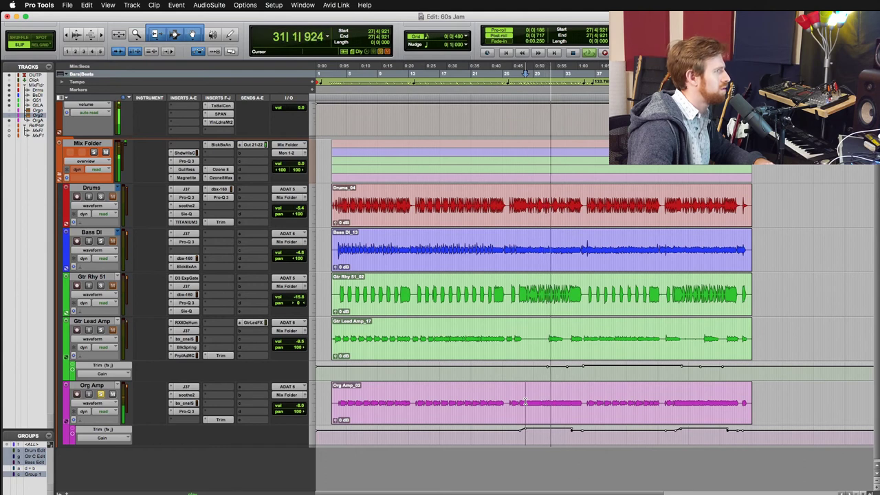
key(space)
View the J37 on Org Amp, and compare its soothe2 bypassed and active while playing from about bar 28
click(183, 387)
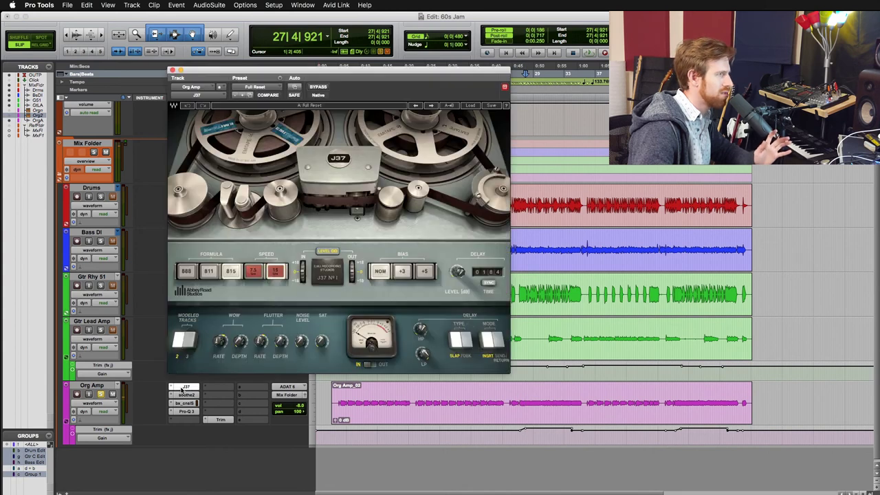
click(185, 395)
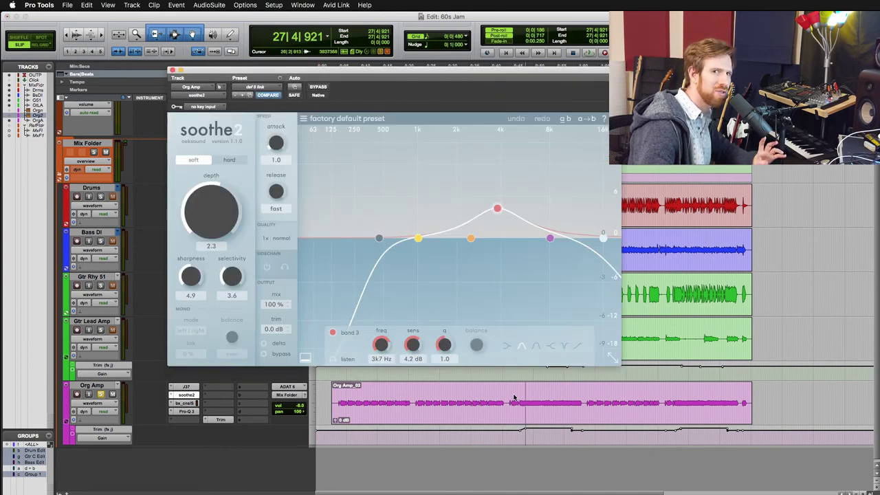
key(space)
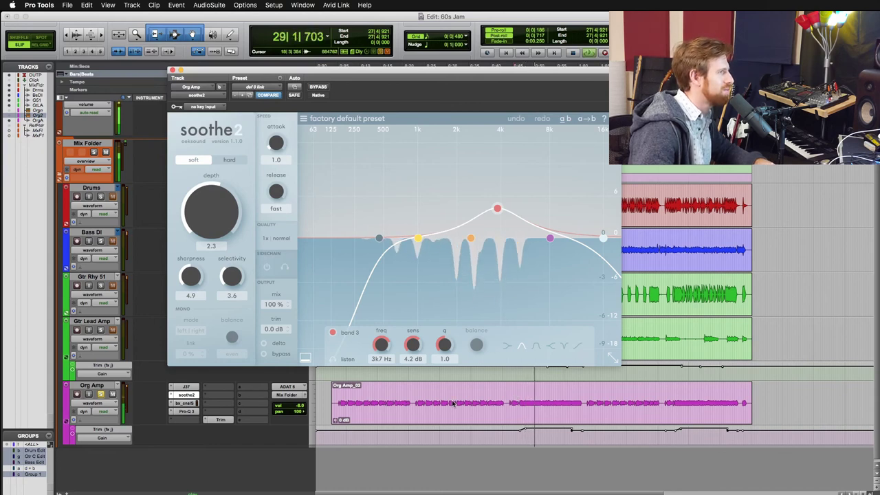
click(316, 86)
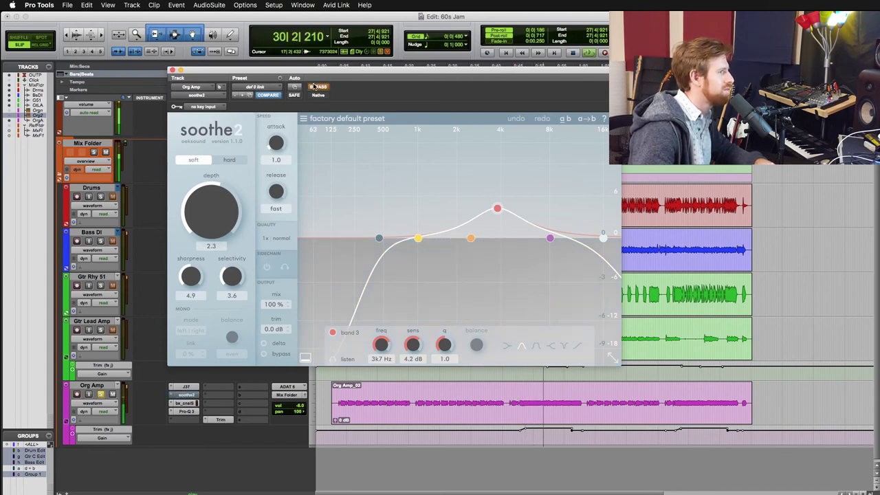
click(316, 87)
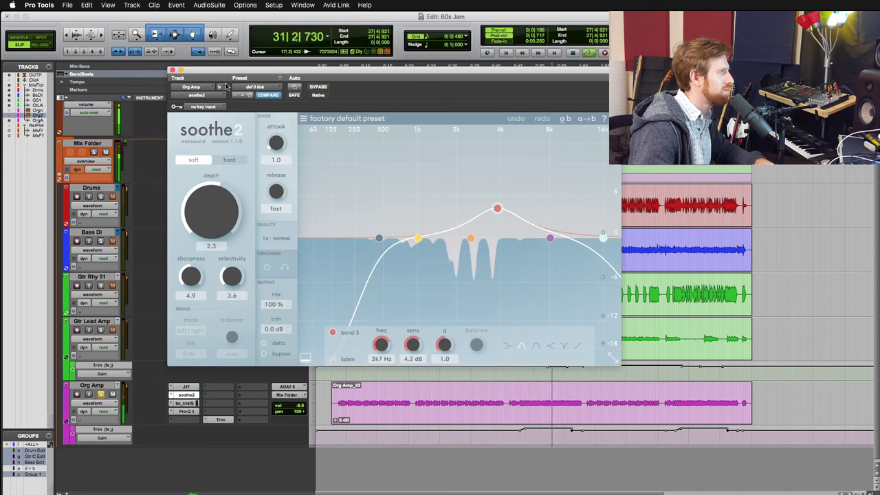
key(space)
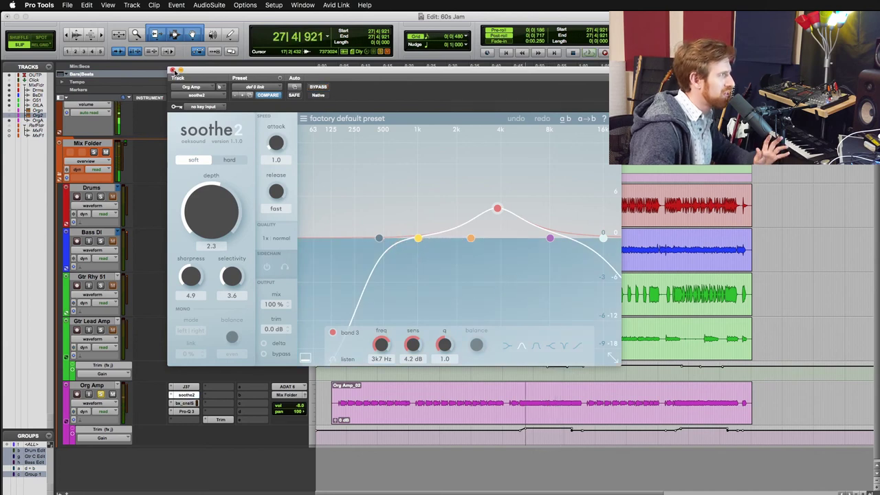
Close soothe2, and inspect the bx_console SSL 4000 E on Org Amp while playing from about bar 28
click(173, 71)
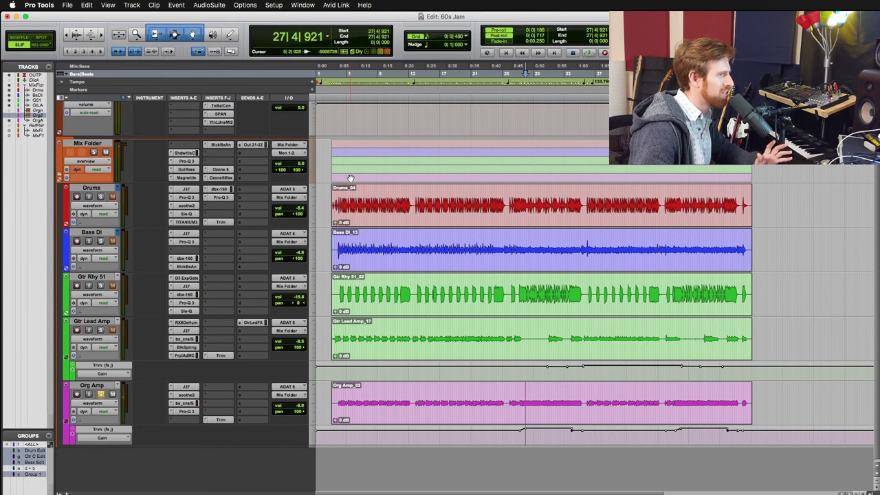
click(186, 404)
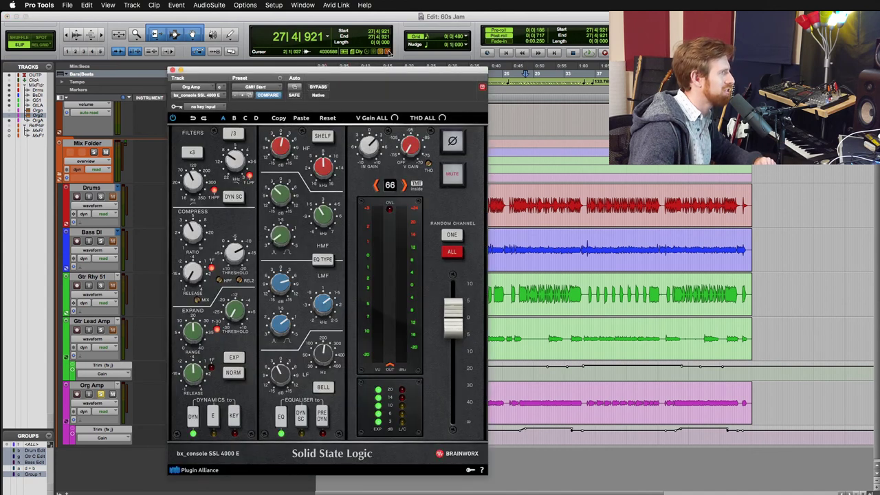
drag(348, 75, 302, 52)
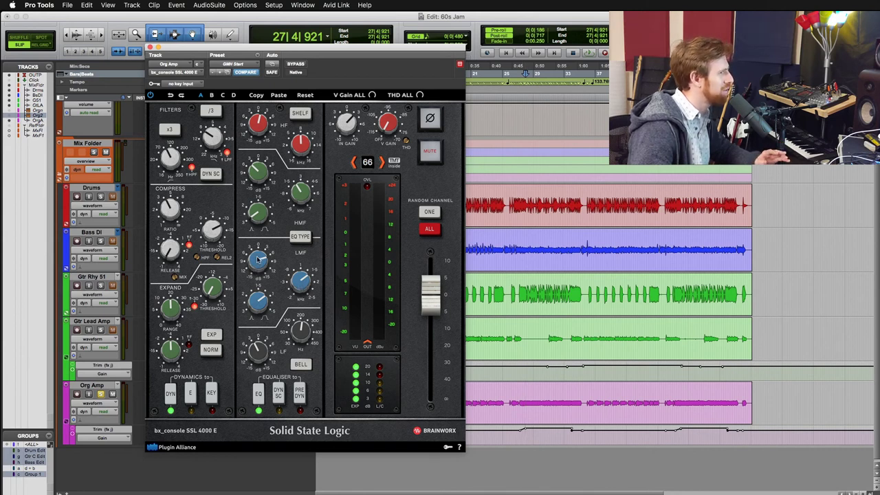
mouse_move(302, 193)
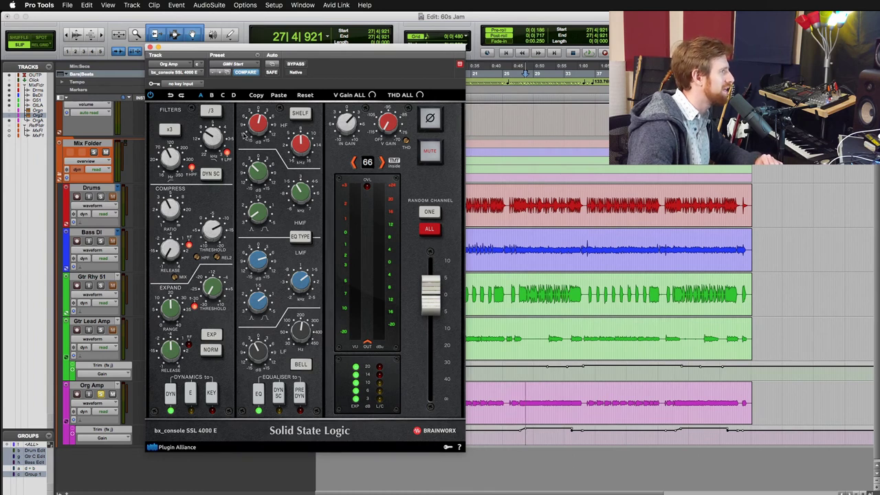
key(space)
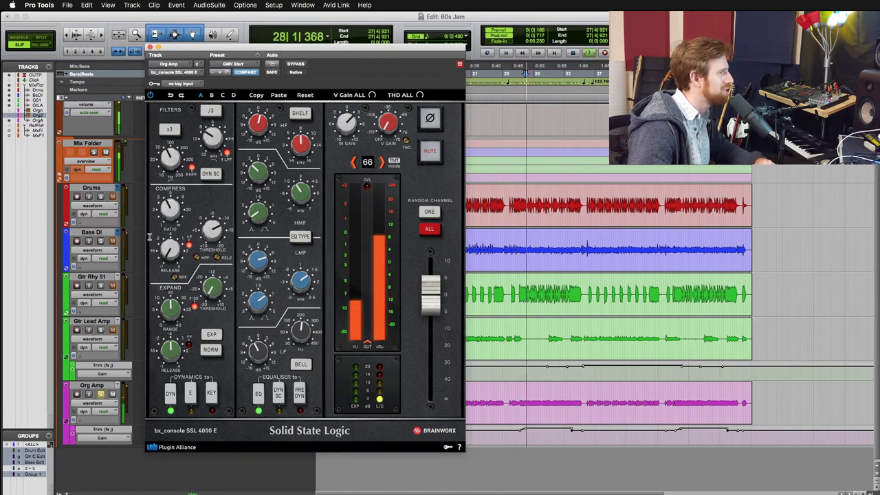
key(space)
click(149, 47)
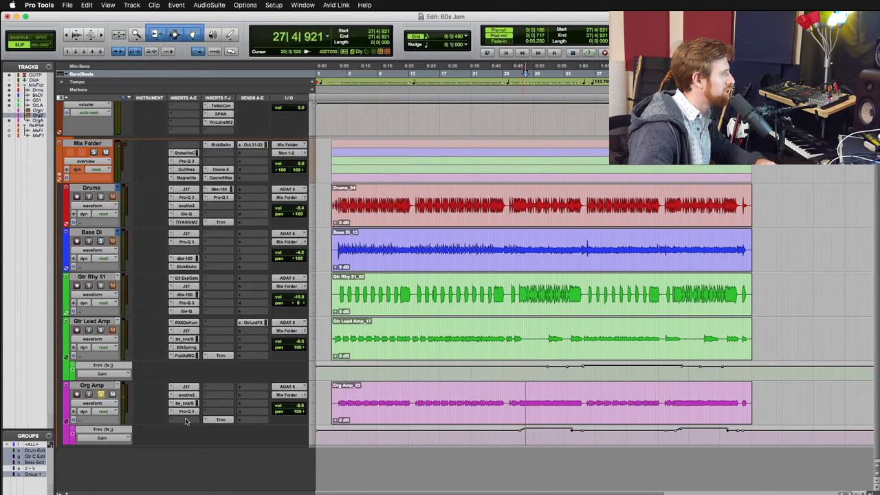
View the Pro-Q 3 curve on Org Amp and close the plugin
click(186, 411)
mouse_move(418, 199)
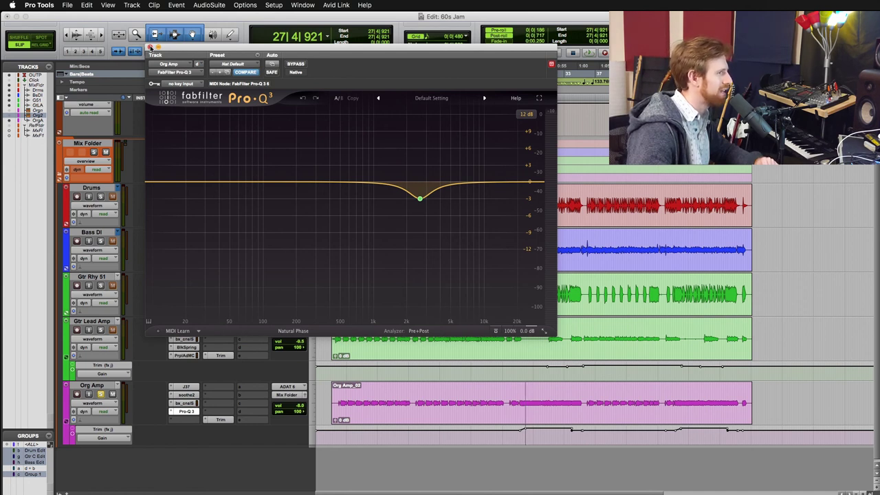
click(150, 47)
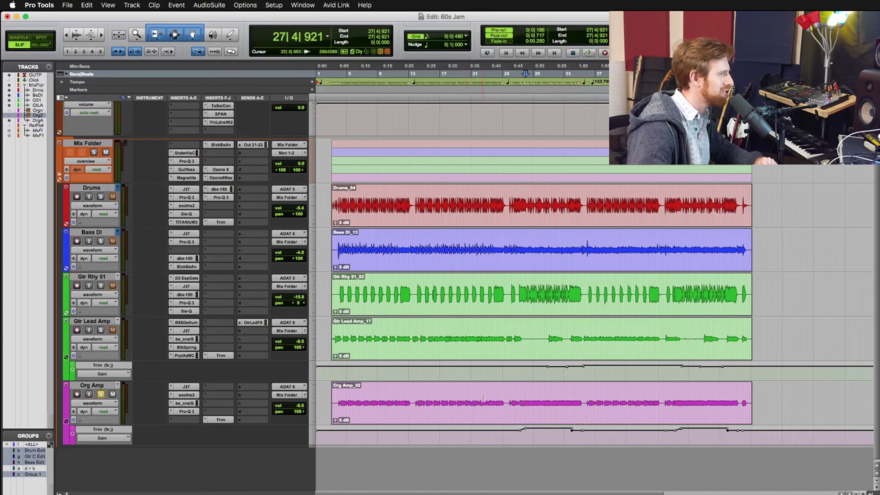
Compare the Gtr Lead Amp and Org Amp parts, highlighting the organ passage from about bar 27 to bar 33
drag(488, 335, 351, 335)
drag(485, 400, 369, 402)
click(445, 402)
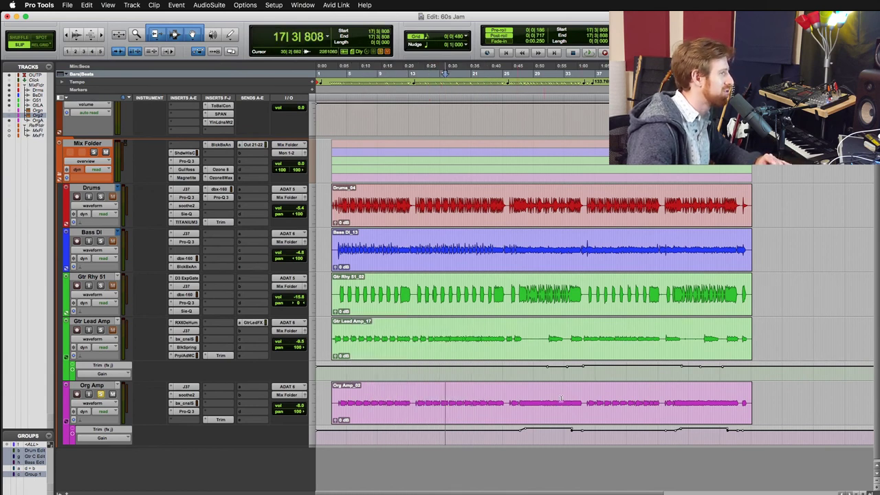
drag(523, 402, 569, 402)
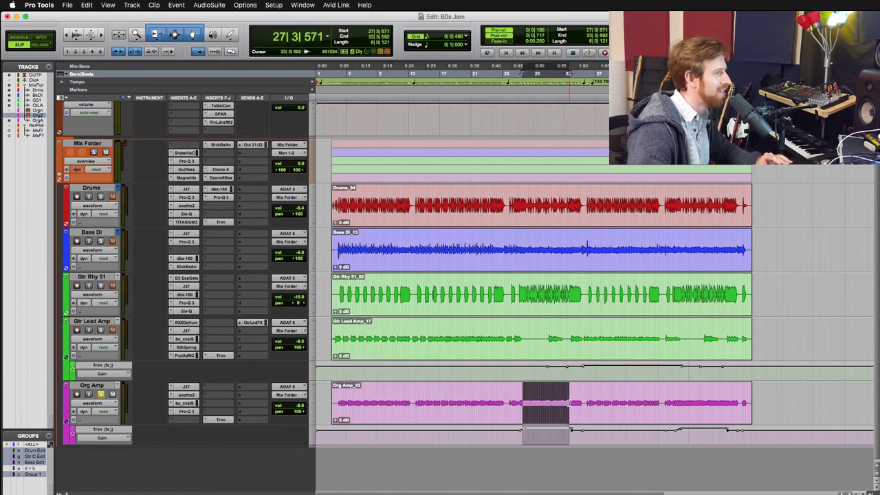
drag(541, 331, 560, 333)
click(572, 337)
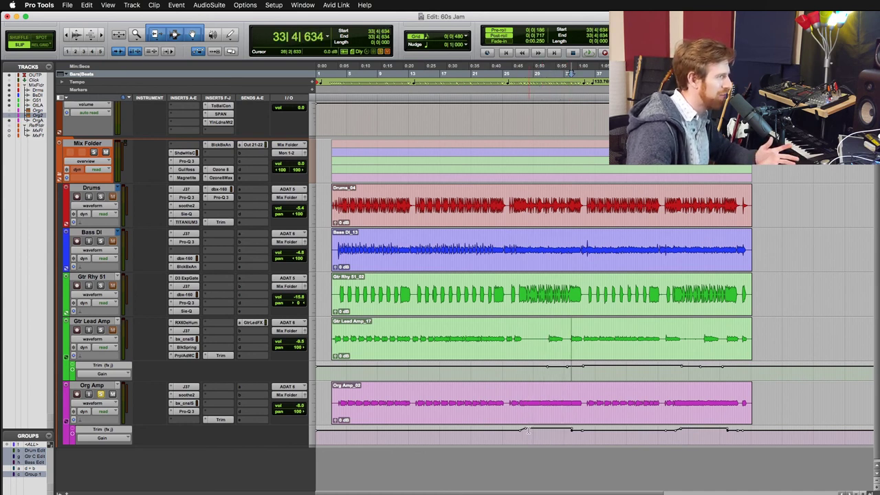
Check the automated Trim gain on Org Amp at about bars 30 and 23, close it, and take Org Amp out of solo
click(220, 419)
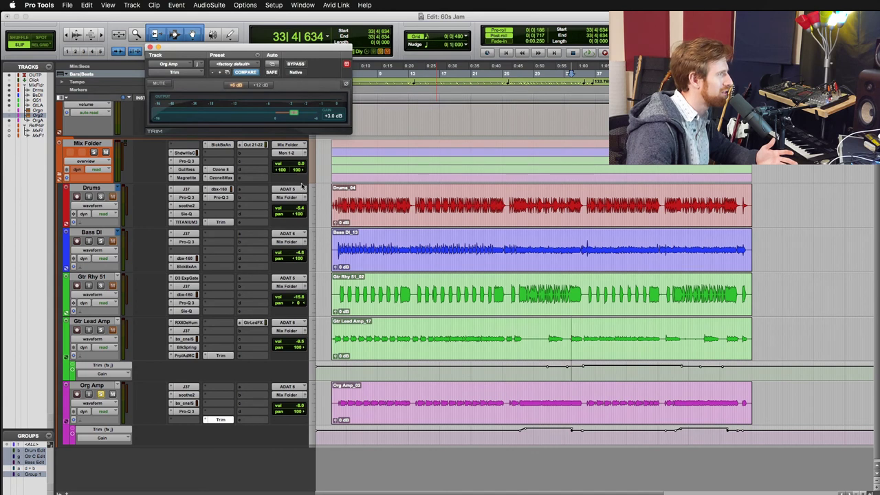
click(541, 397)
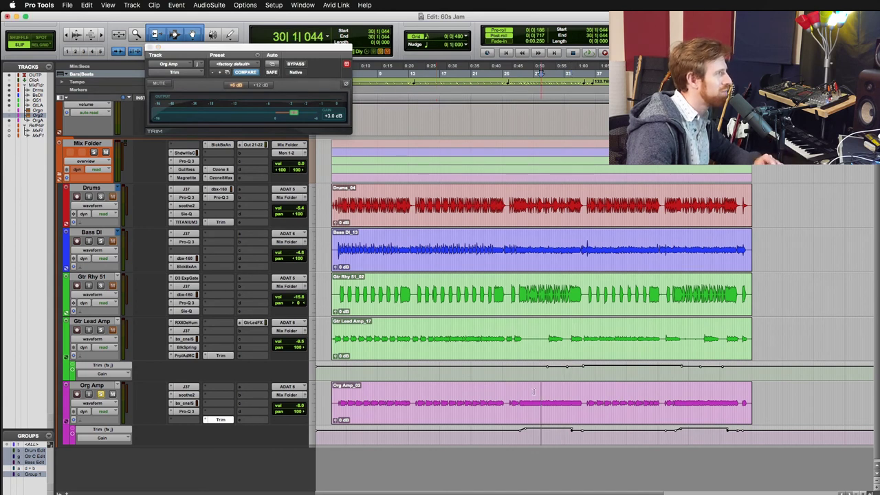
click(499, 399)
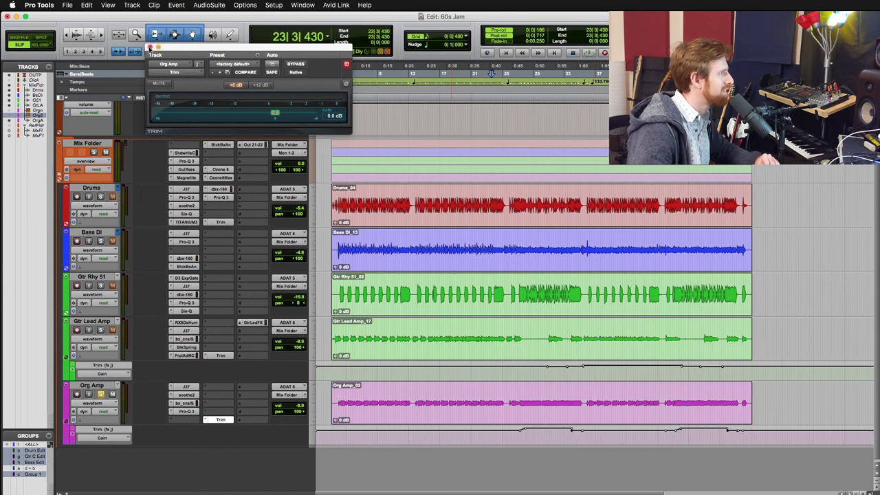
click(150, 47)
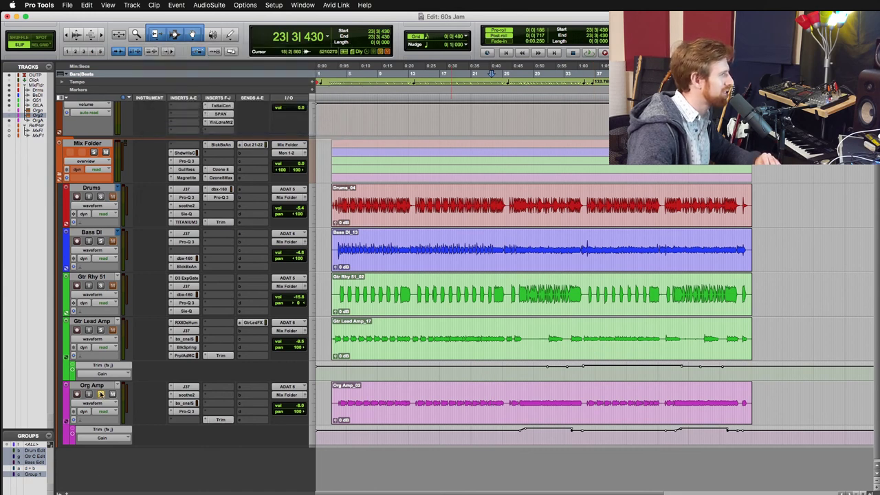
click(450, 337)
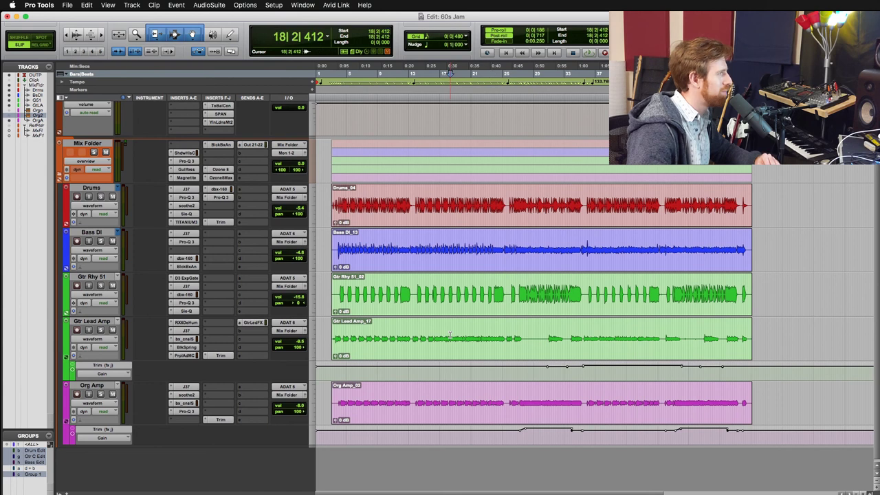
View the Pro-Q 3, Magnetite and Gullfoss inserts on Mix Folder one after another, closing each
click(185, 162)
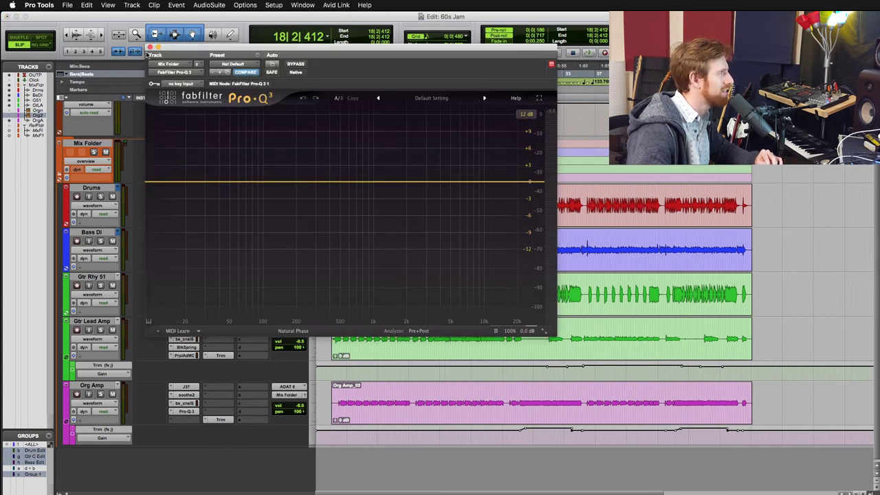
click(150, 47)
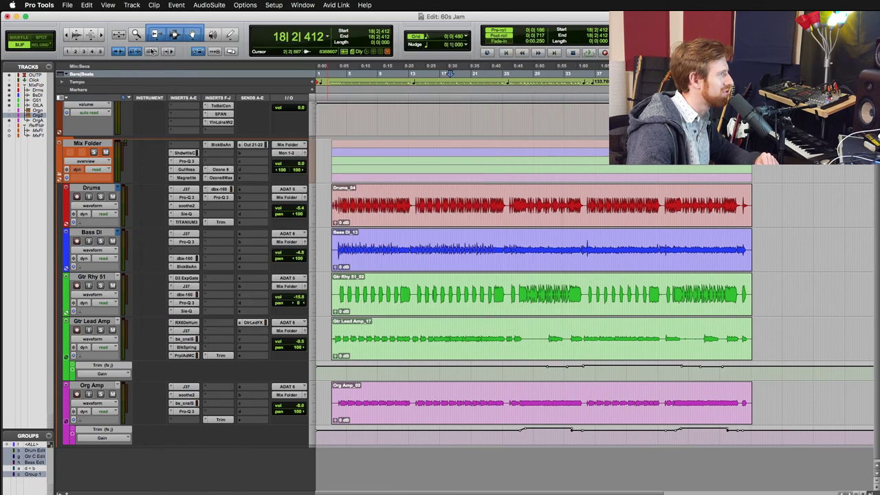
click(186, 177)
click(151, 47)
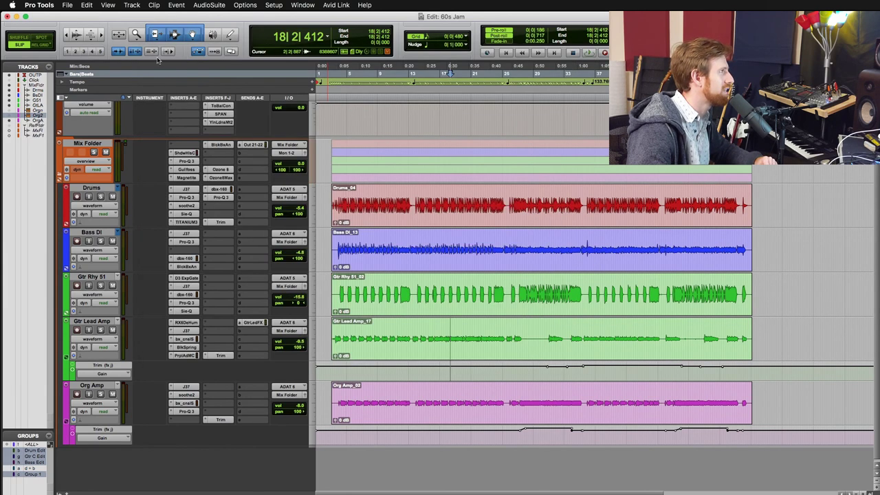
click(186, 170)
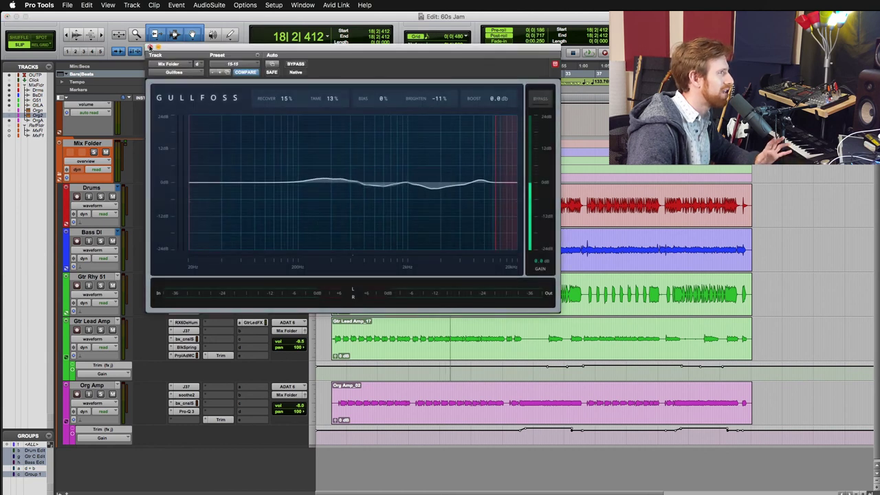
click(151, 47)
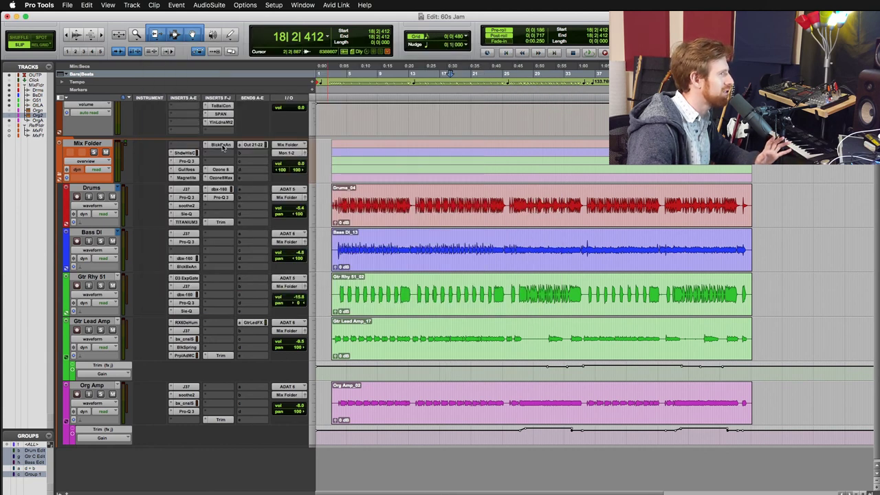
View the Black Box HG-2, Ozone 8 Maximizer and Ozone 8 inserts on Mix Folder, closing each
click(222, 145)
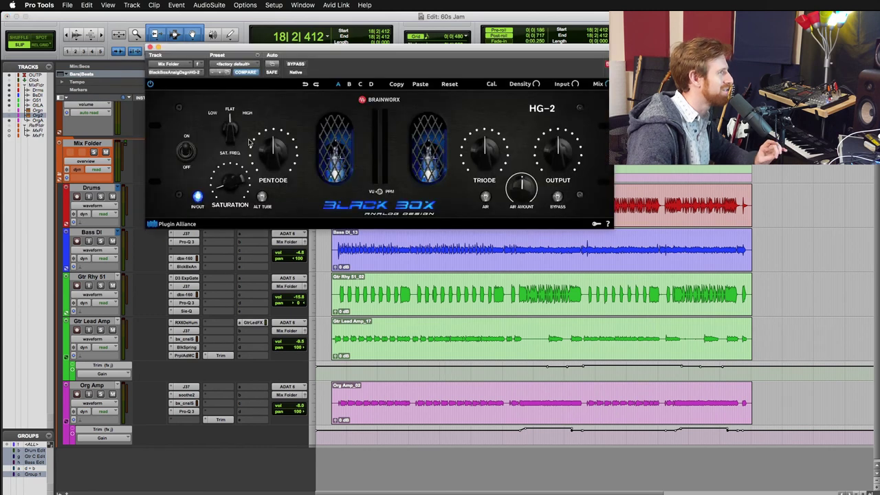
click(150, 48)
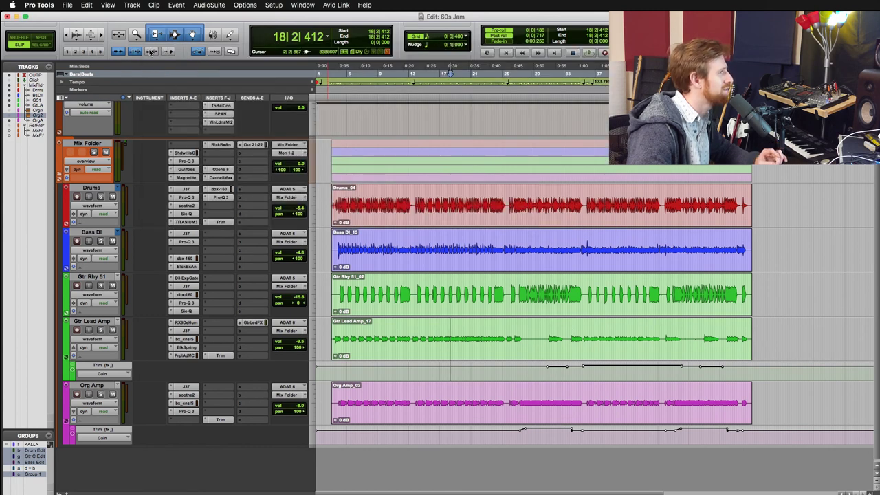
click(221, 170)
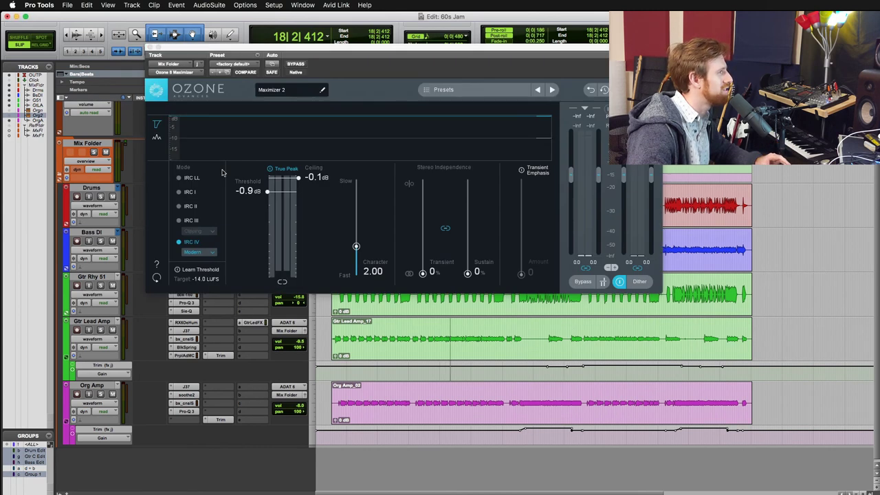
click(153, 48)
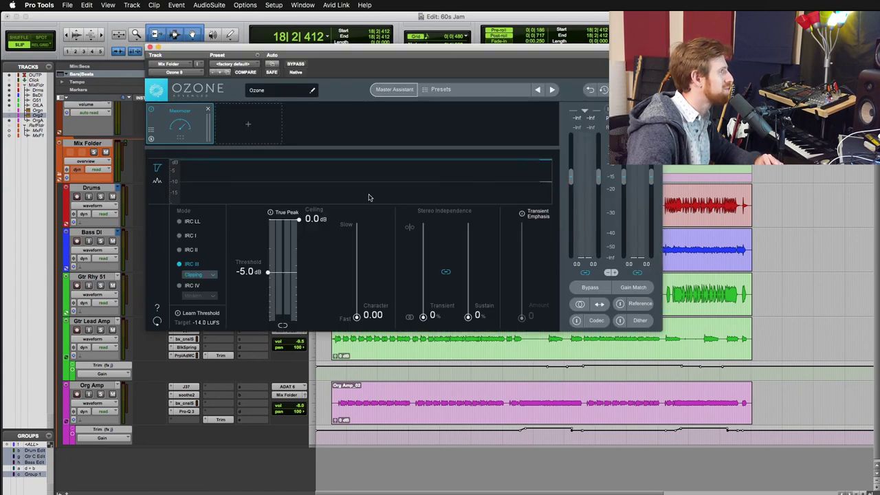
click(150, 48)
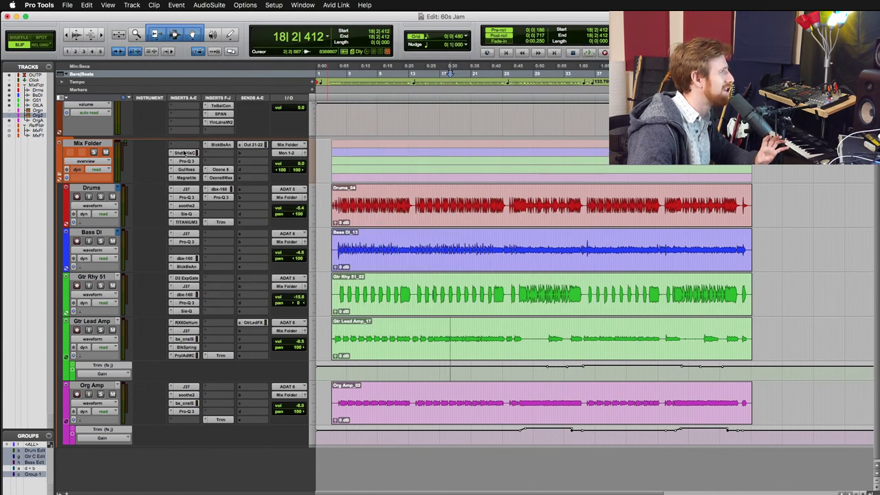
Inspect the Shadow Hills mastering compressor on Mix Folder and close it
click(184, 153)
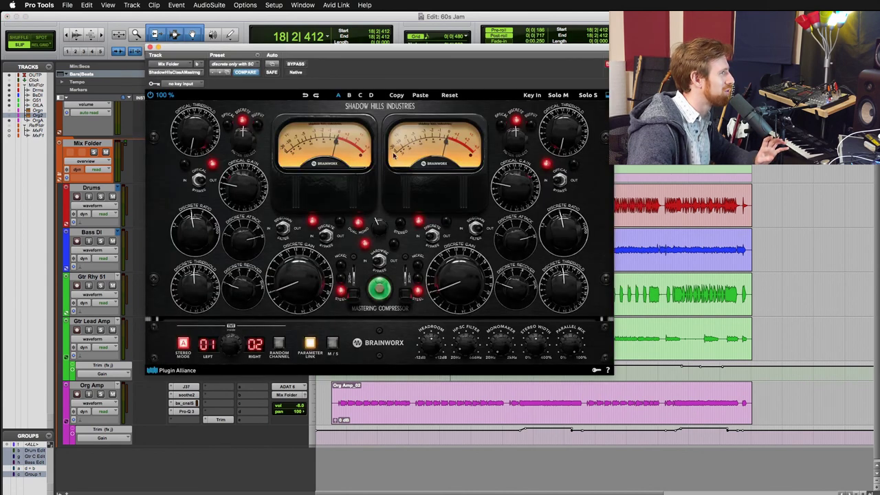
click(468, 399)
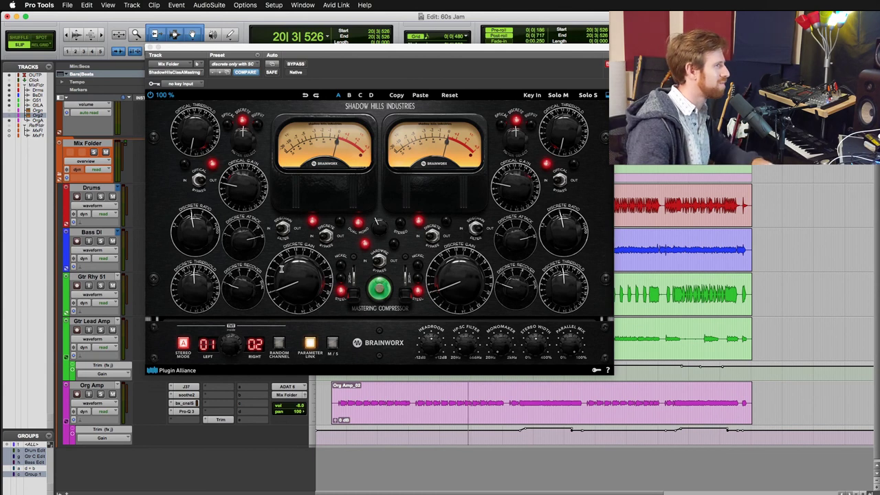
click(150, 46)
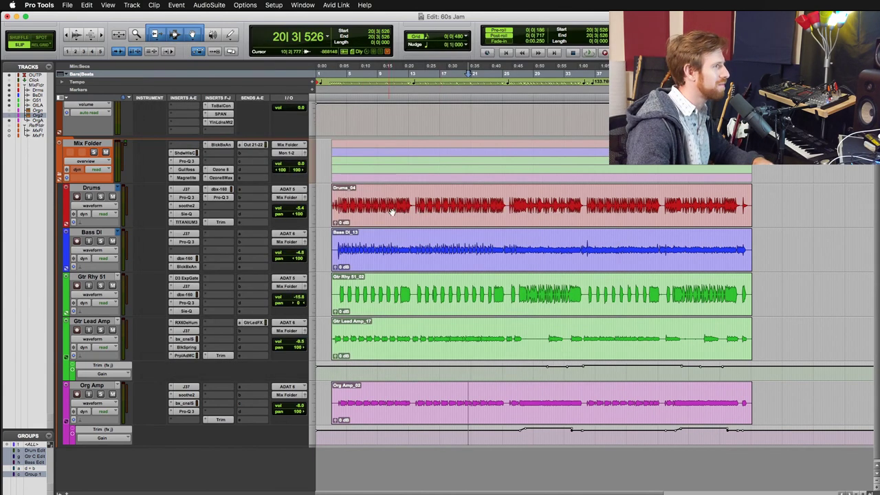
Save the session and play the full mix from about bar 17
click(438, 202)
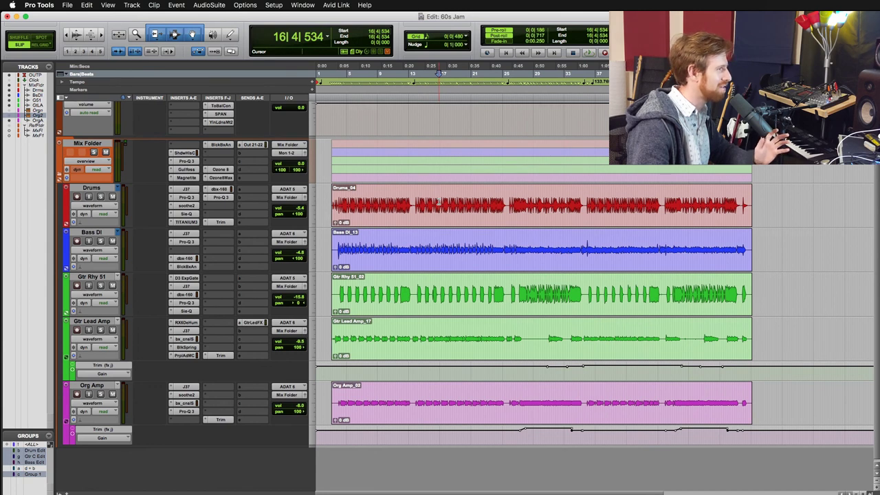
key(super+s)
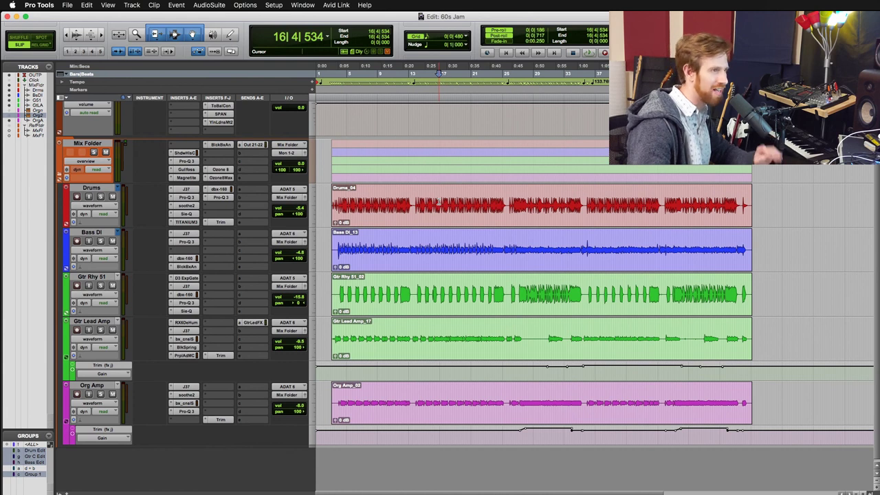
key(space)
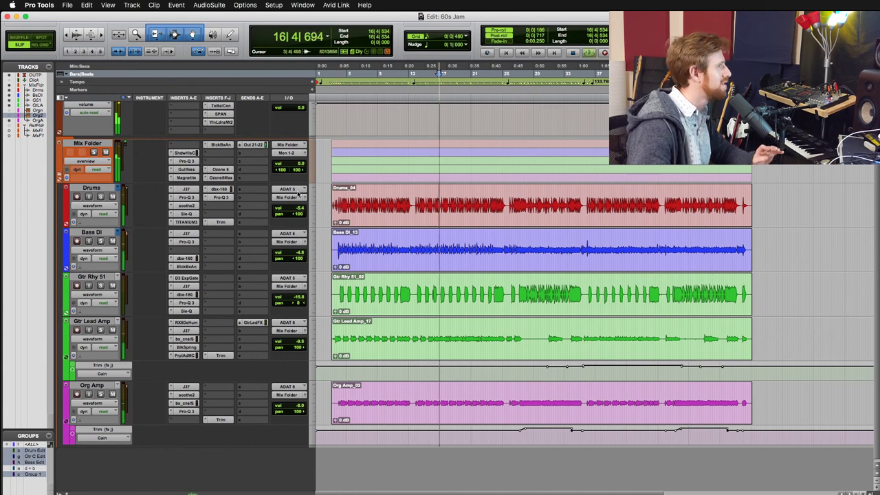